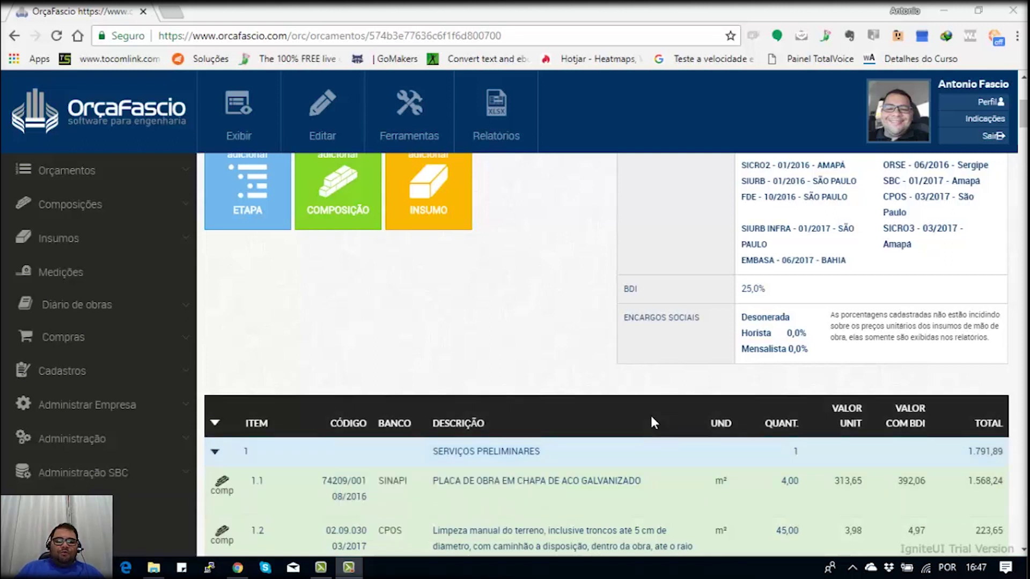
Open the budget's list of inputs (Insumos) and examine the equipment and labour prices compared with the base.
{"action": "mouse_move", "coordinate": [603, 485]}
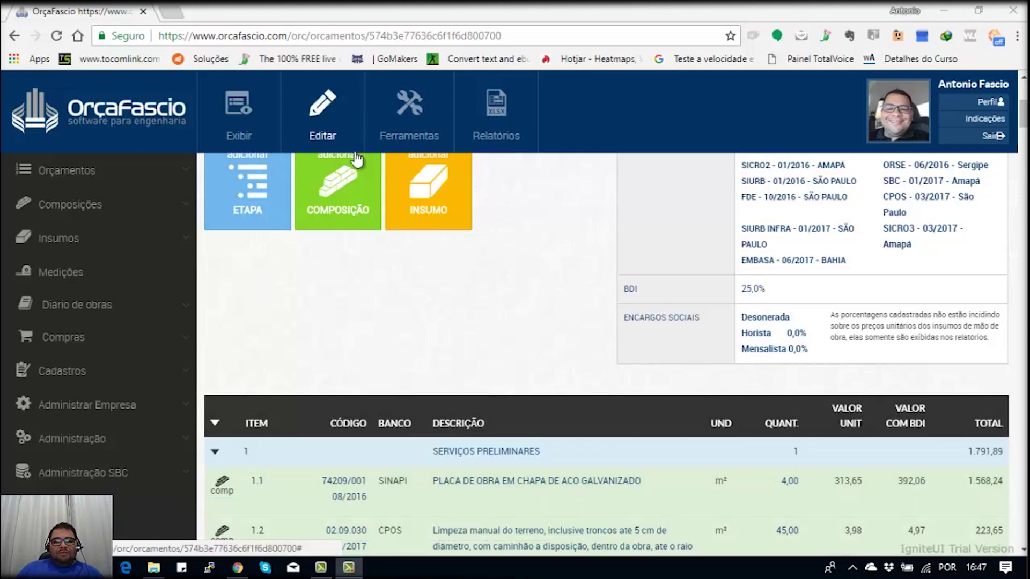
{"action": "left_click", "coordinate": [241, 138]}
{"action": "left_click", "coordinate": [220, 170]}
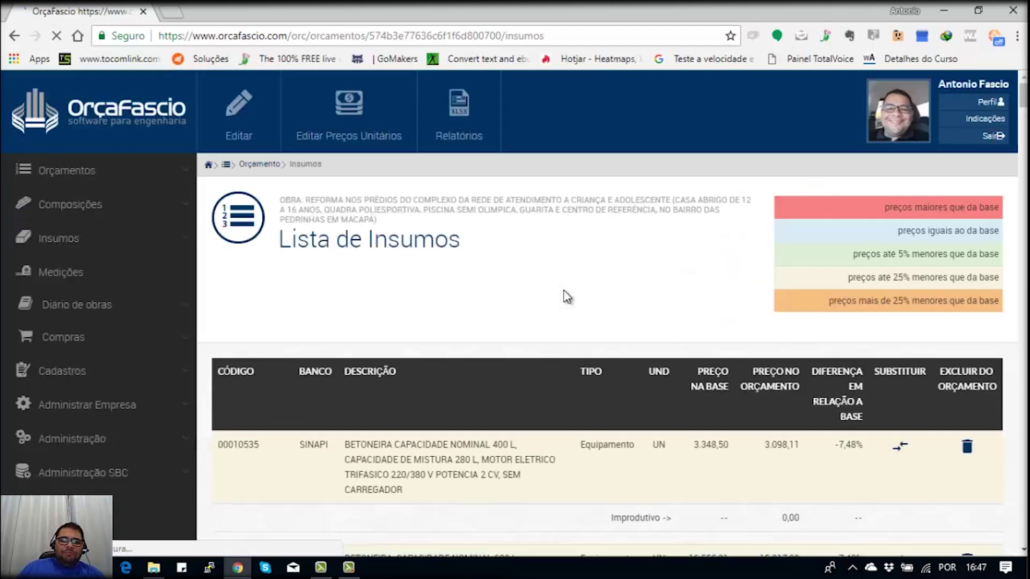
{"action": "scroll", "coordinate": [567, 296], "scroll_direction": "down", "scroll_amount": 10}
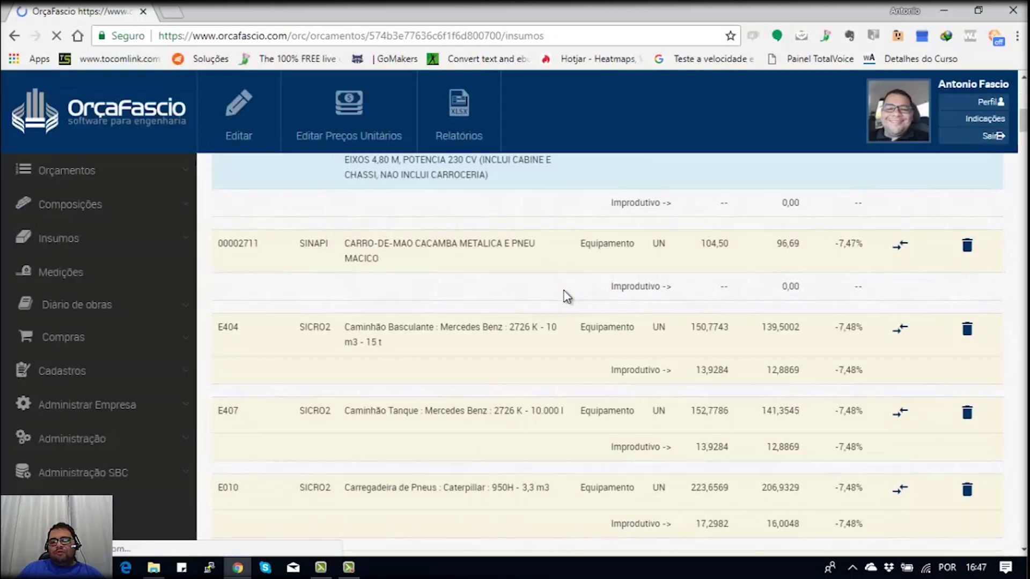
{"action": "scroll", "coordinate": [564, 295], "scroll_direction": "down", "scroll_amount": 10}
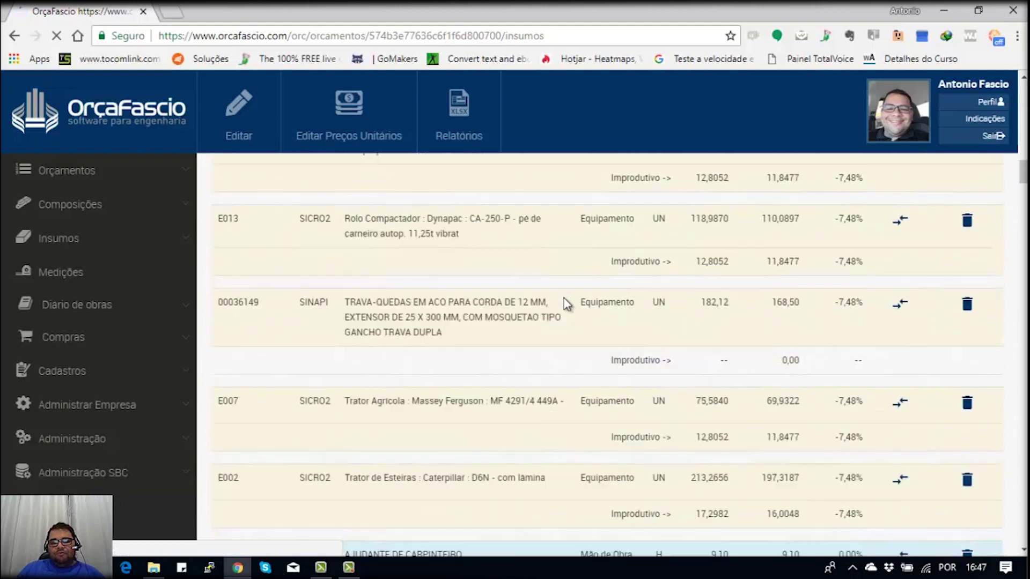
{"action": "scroll", "coordinate": [564, 299], "scroll_direction": "down", "scroll_amount": 10}
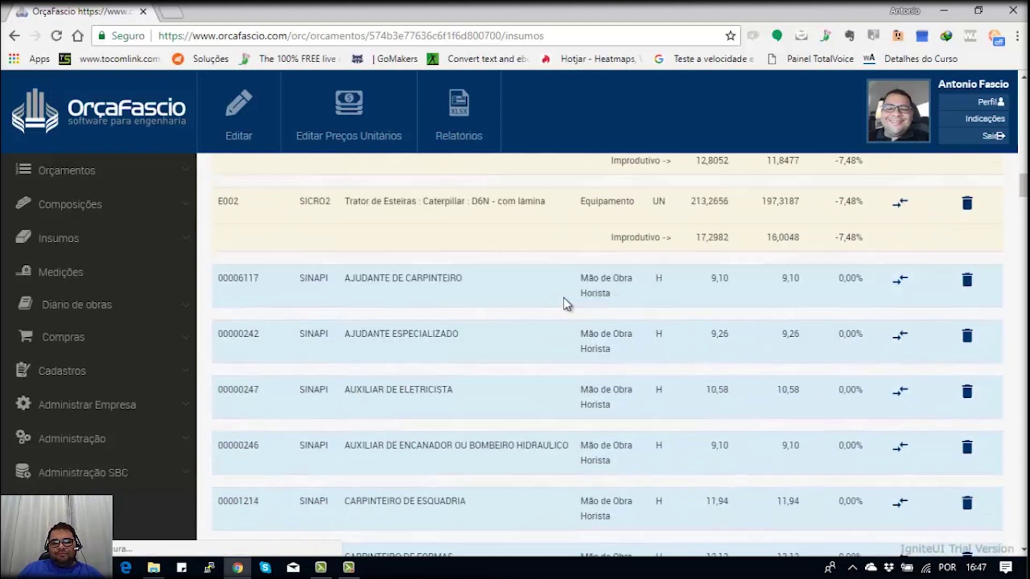
{"action": "left_click", "coordinate": [713, 227]}
{"action": "left_click", "coordinate": [733, 264]}
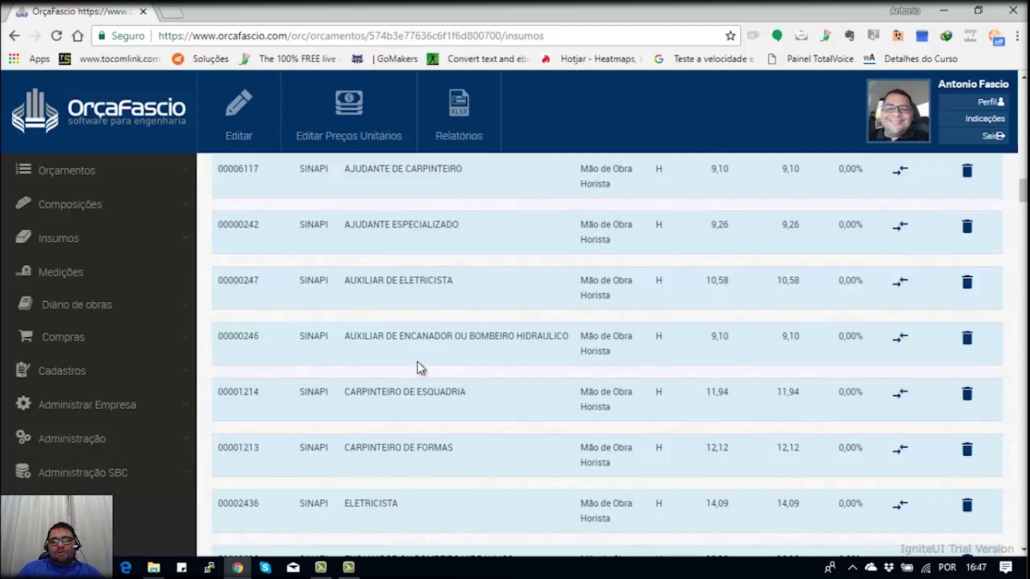
{"action": "scroll", "coordinate": [411, 349], "scroll_direction": "up", "scroll_amount": 10}
{"action": "scroll", "coordinate": [440, 376], "scroll_direction": "up", "scroll_amount": 5}
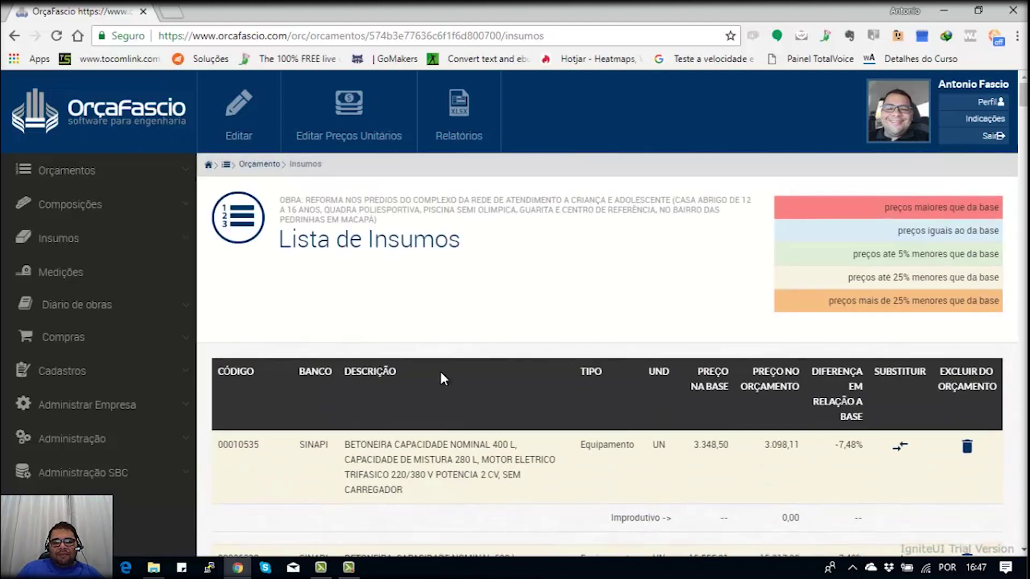
Return to the budget and save its SINAPI price bank with the date 05/2018.
{"action": "left_click", "coordinate": [257, 164]}
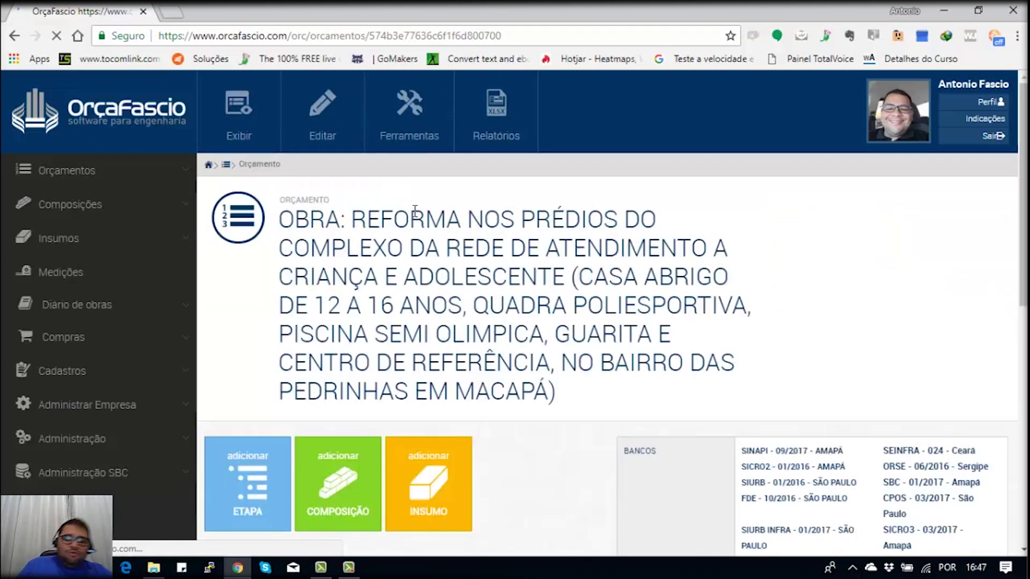
{"action": "scroll", "coordinate": [571, 224], "scroll_direction": "down", "scroll_amount": 1}
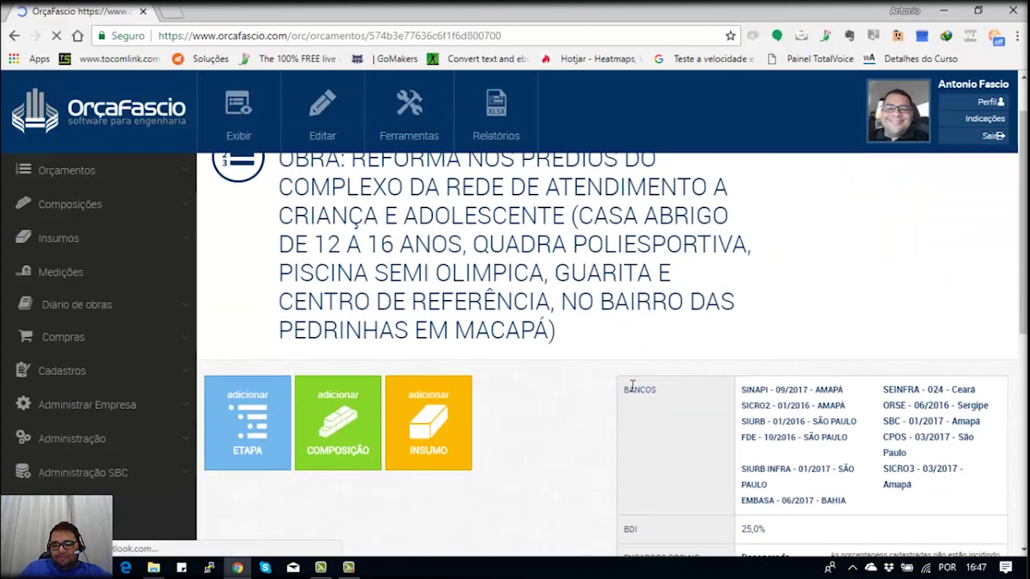
{"action": "scroll", "coordinate": [623, 352], "scroll_direction": "down", "scroll_amount": 4}
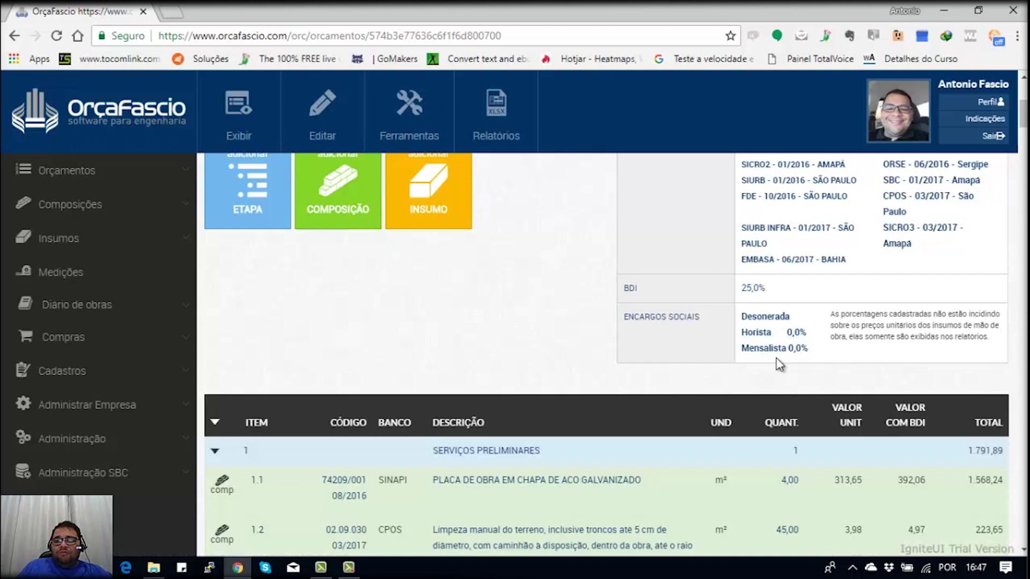
{"action": "left_click", "coordinate": [354, 136]}
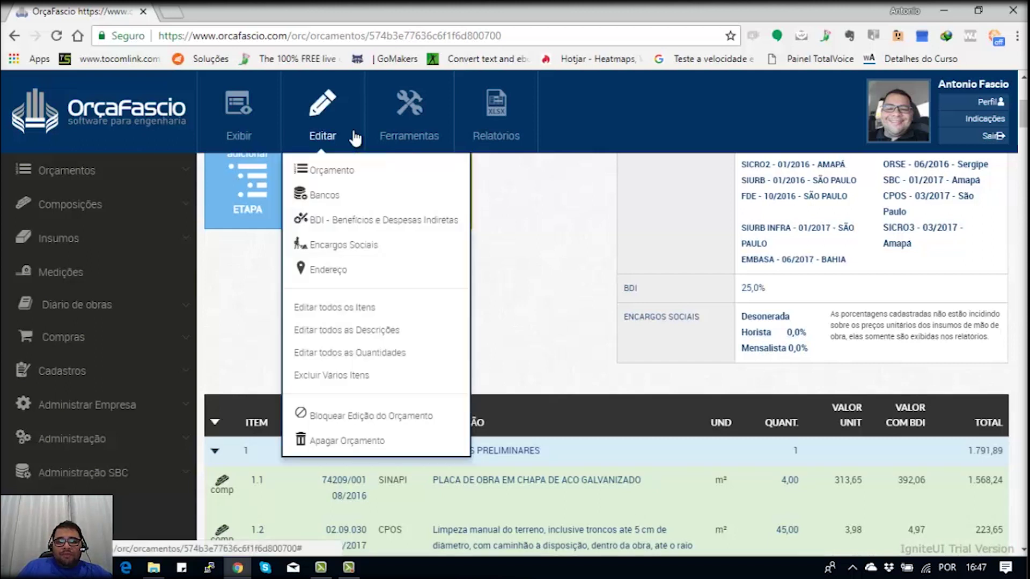
{"action": "left_click", "coordinate": [336, 196]}
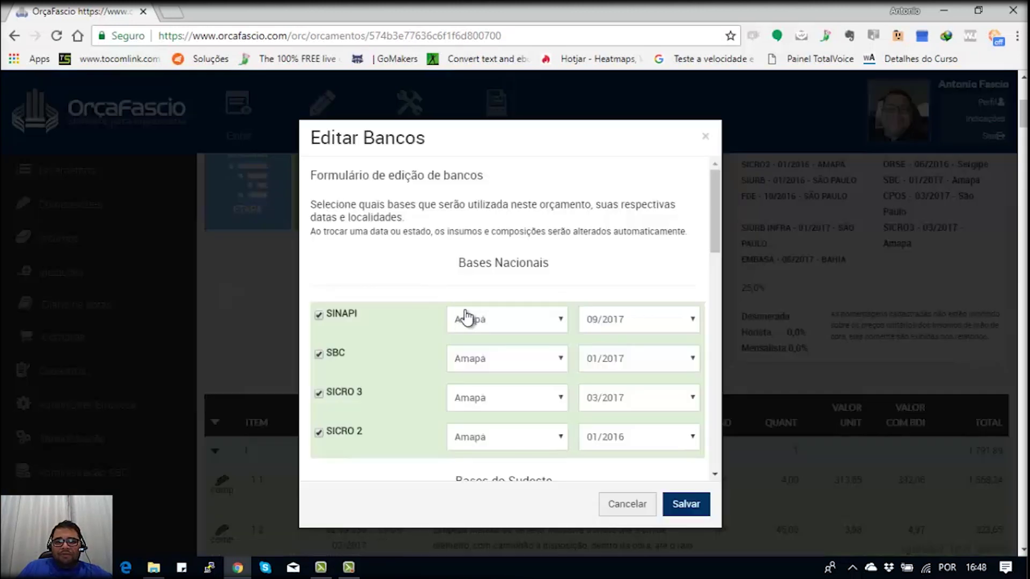
{"action": "left_click", "coordinate": [613, 319]}
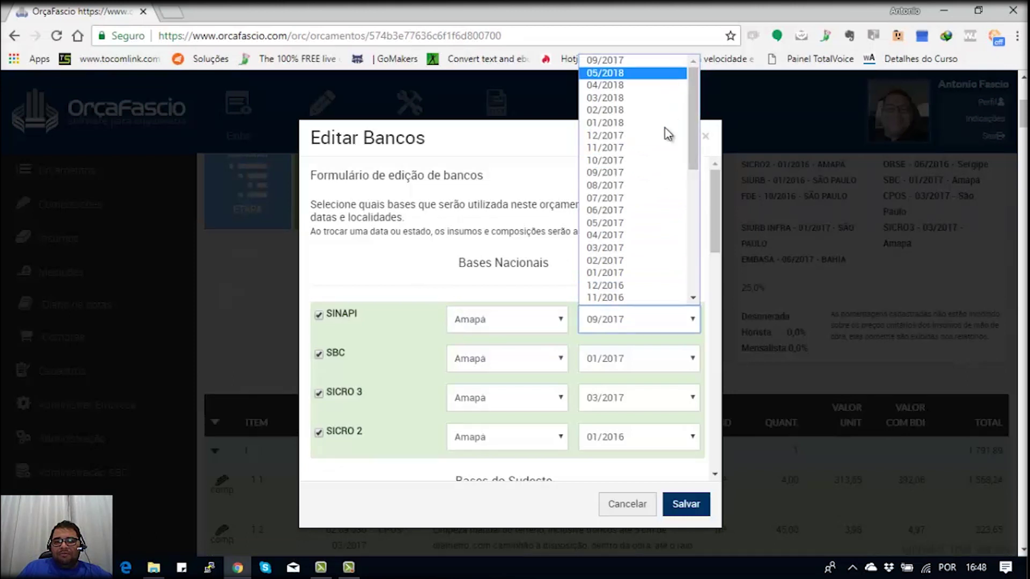
{"action": "left_click", "coordinate": [666, 73]}
{"action": "left_click", "coordinate": [692, 510]}
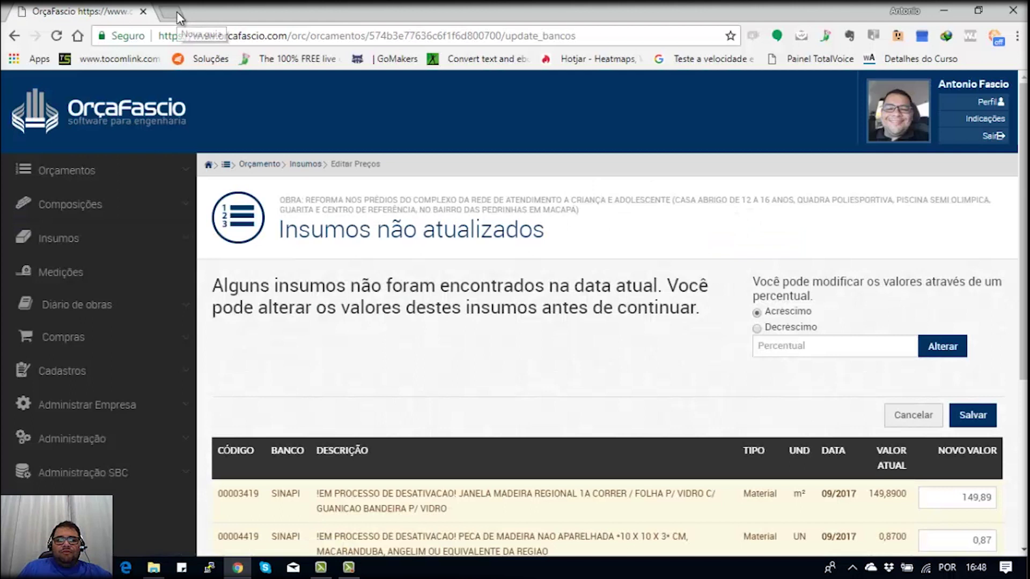
Search the web for "DOWNLOAD SINAPI" in a new browser tab and open Caixa's SINAPI page.
{"action": "left_click", "coordinate": [176, 12]}
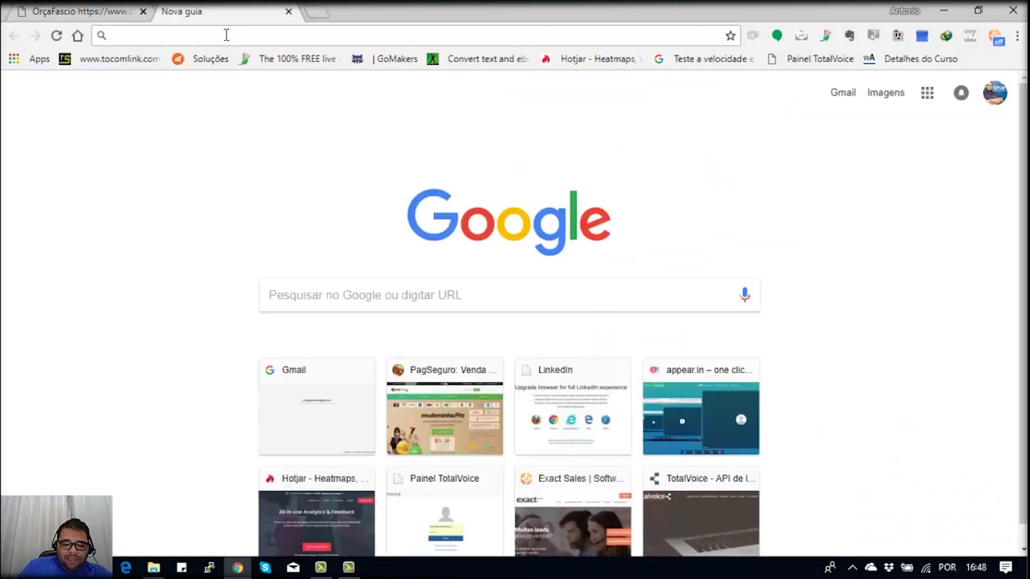
{"action": "type", "text": "DOWNLOAD S"}
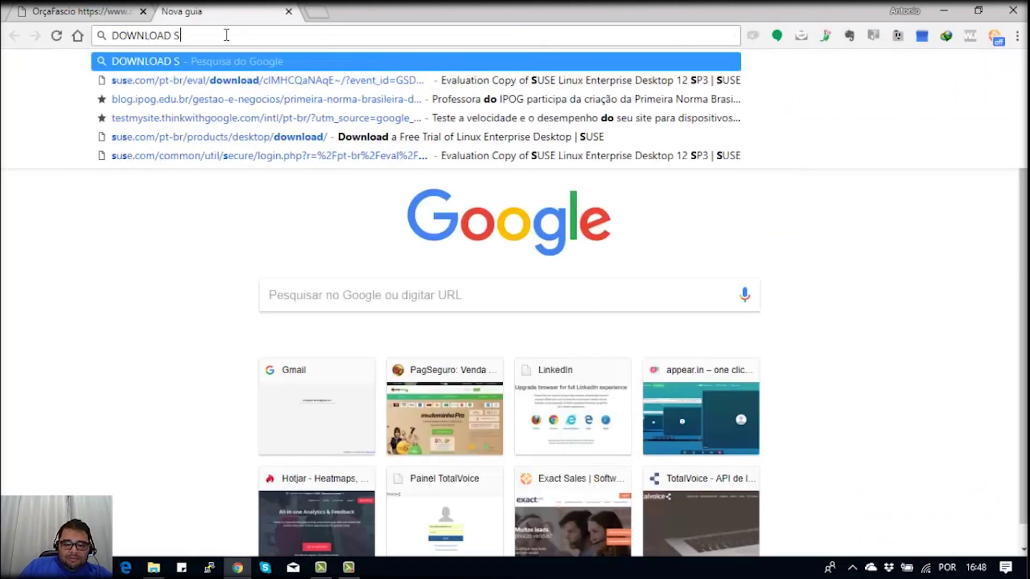
{"action": "type", "text": "INAPI"}
{"action": "key", "text": "Return"}
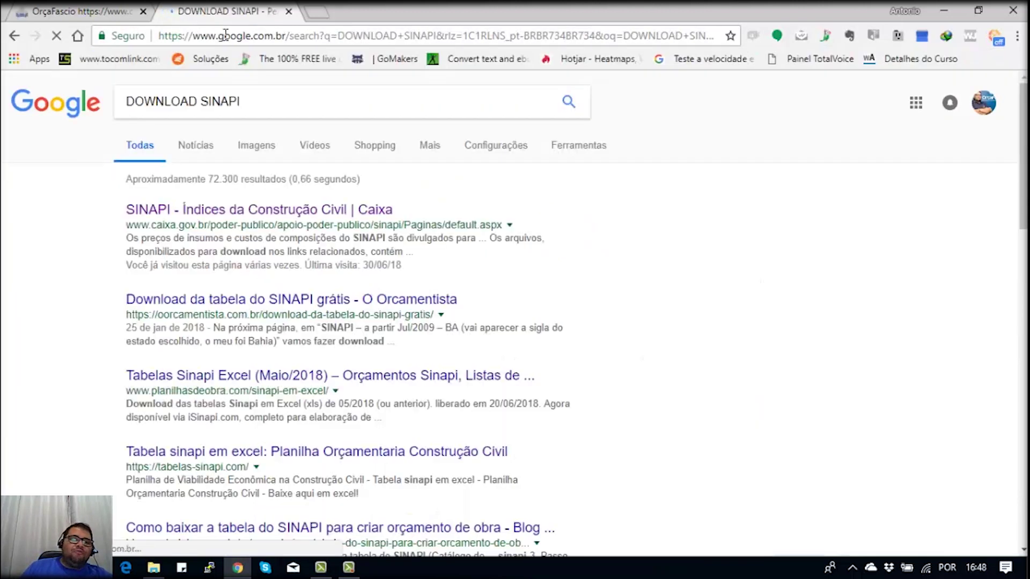
{"action": "left_click", "coordinate": [283, 217]}
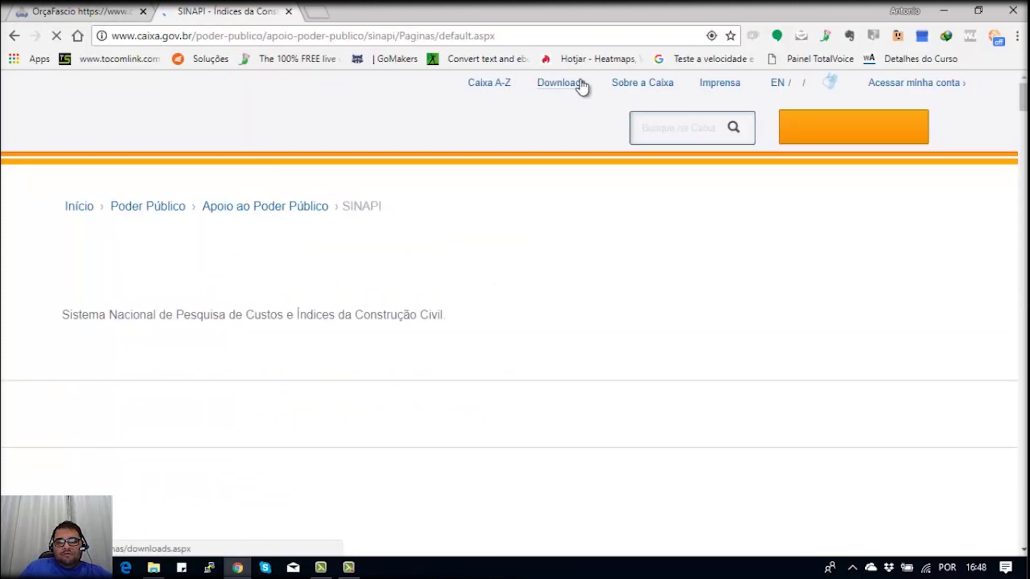
Go to Caixa's Downloads page and expand the category "SINAPI - Encargos Sociais - com e sem desoneração".
{"action": "left_click", "coordinate": [582, 85]}
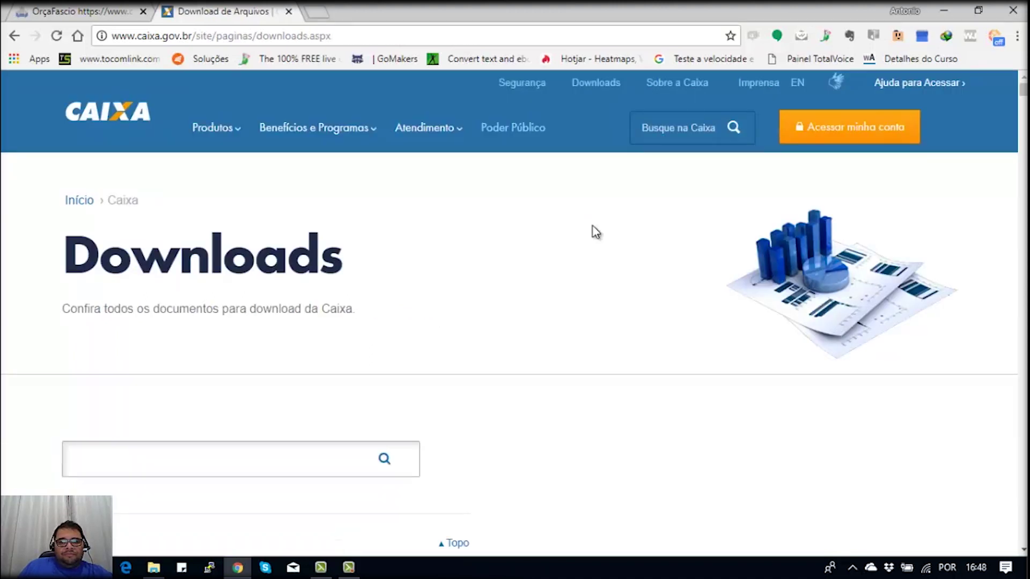
{"action": "scroll", "coordinate": [595, 230], "scroll_direction": "down", "scroll_amount": 20}
{"action": "scroll", "coordinate": [613, 246], "scroll_direction": "down", "scroll_amount": 10}
{"action": "left_click_drag", "start_coordinate": [1023, 141], "coordinate": [1022, 486]}
{"action": "scroll", "coordinate": [478, 377], "scroll_direction": "down", "scroll_amount": 15}
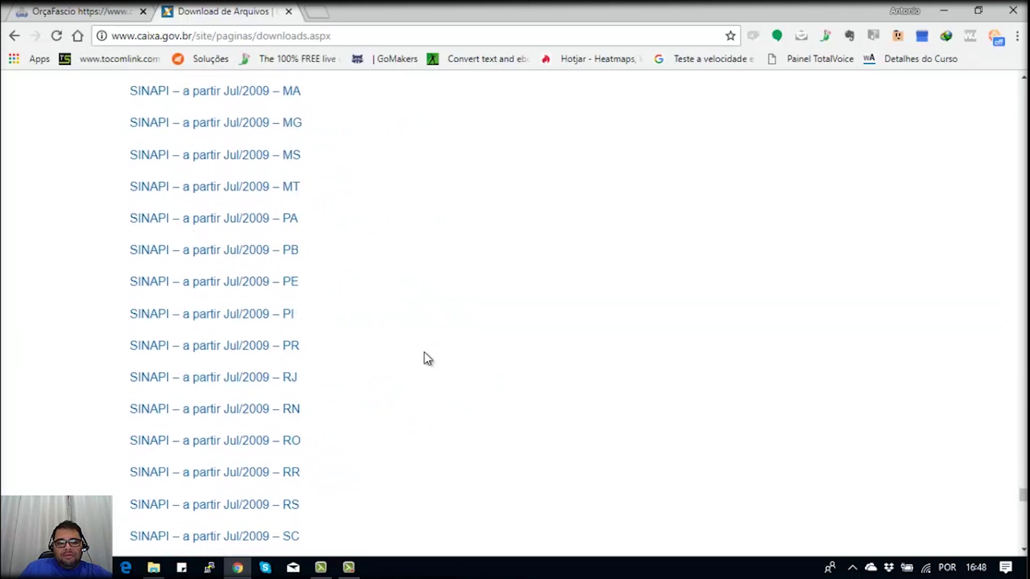
{"action": "scroll", "coordinate": [357, 329], "scroll_direction": "down", "scroll_amount": 4}
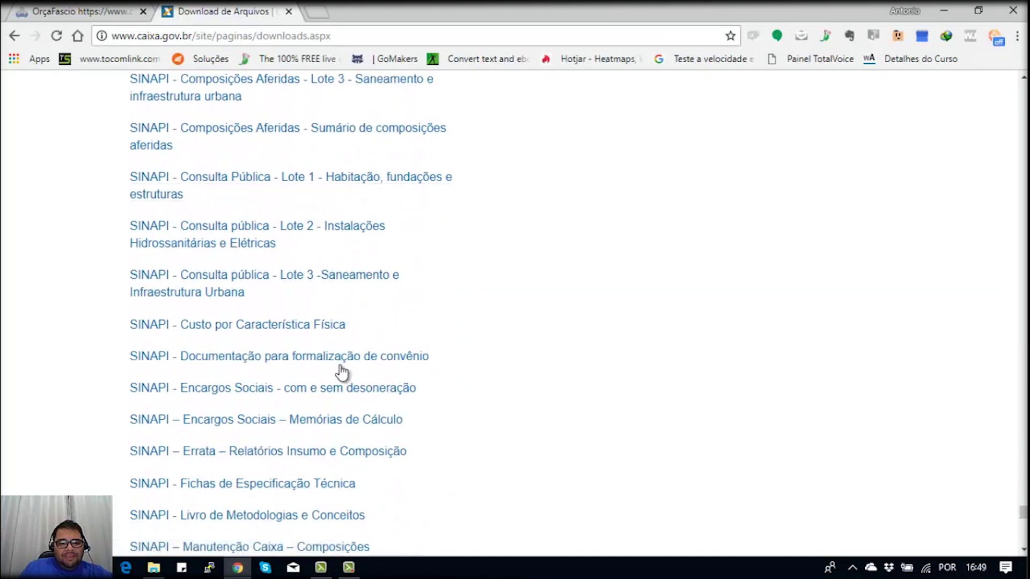
{"action": "left_click", "coordinate": [329, 389]}
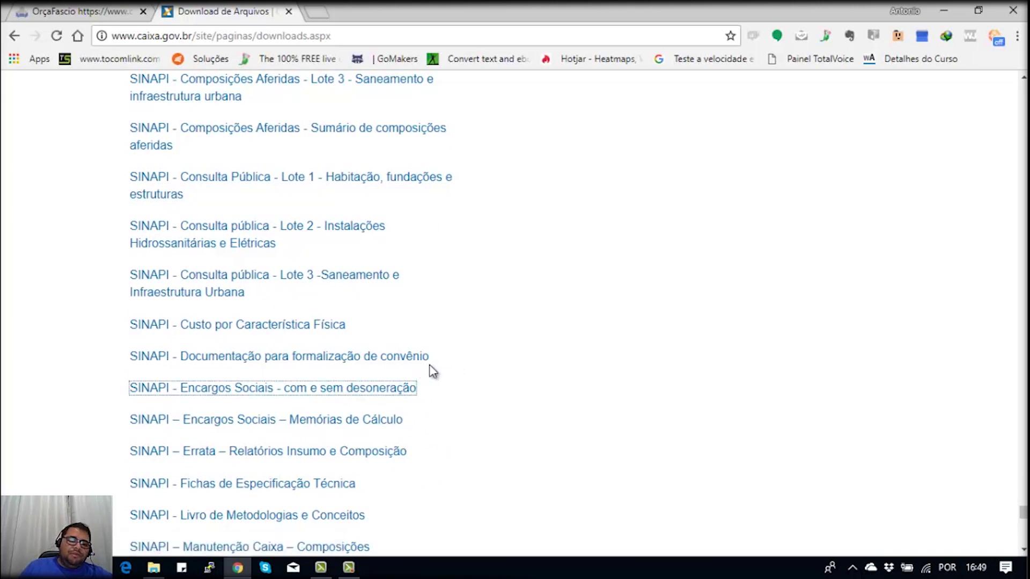
Download SINAPI_Encargos_Sociais_A_PARTIR_DE_AGOSTO_2017.pdf as a numbered duplicate and open it in Acrobat Reader.
{"action": "scroll", "coordinate": [433, 368], "scroll_direction": "down", "scroll_amount": 3}
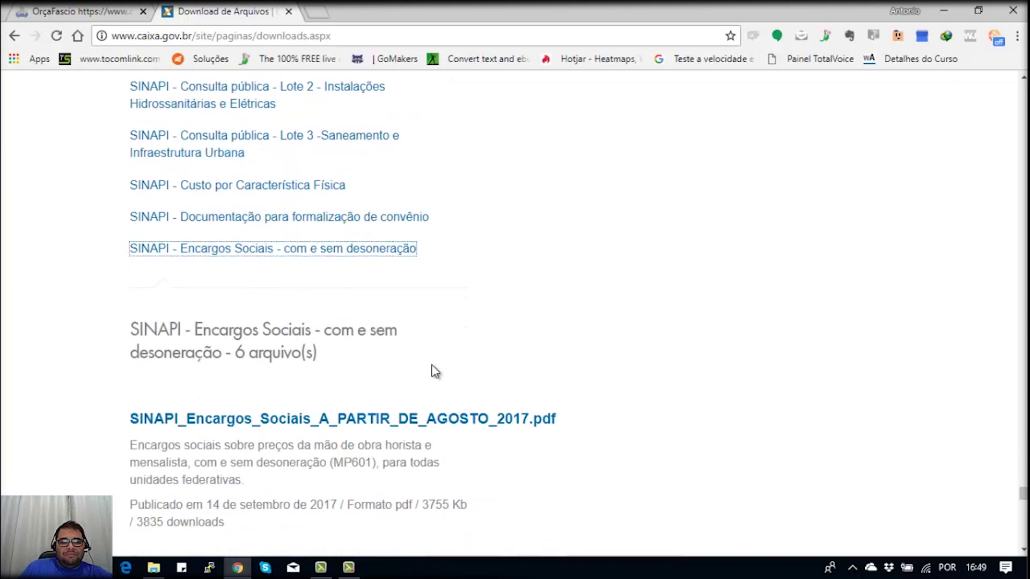
{"action": "left_click", "coordinate": [507, 409]}
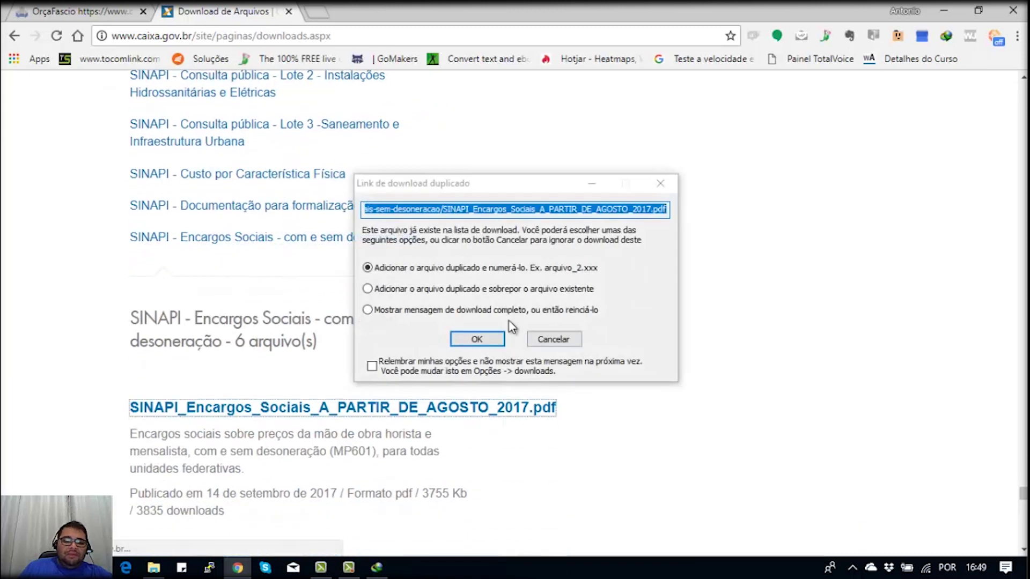
{"action": "left_click", "coordinate": [481, 339]}
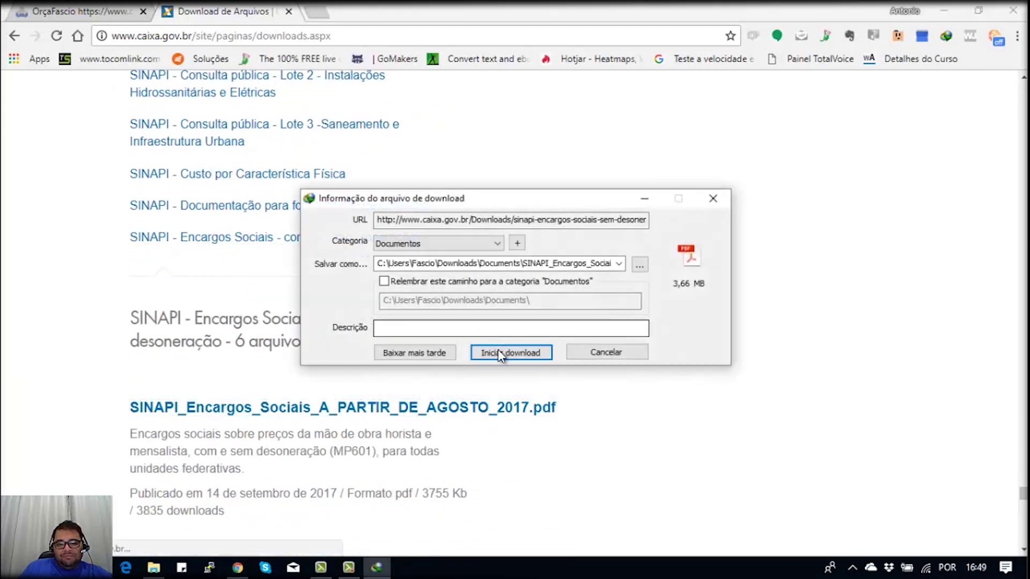
{"action": "left_click", "coordinate": [498, 352]}
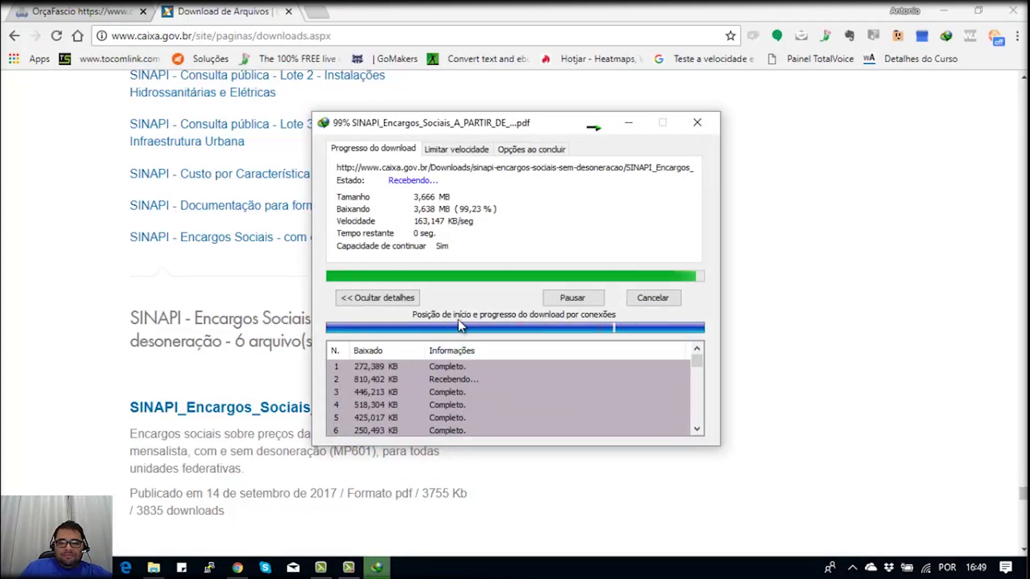
{"action": "left_click", "coordinate": [393, 331]}
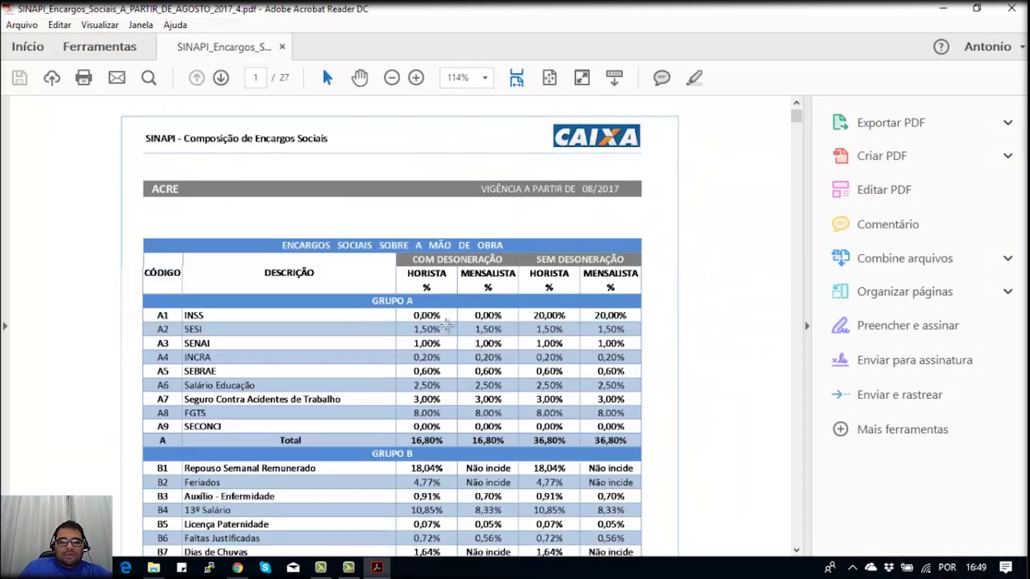
Look up the hourly and monthly social charge totals in the TOTAL(A+B+C+D) row on page 3 of the PDF.
{"action": "scroll", "coordinate": [478, 338], "scroll_direction": "down", "scroll_amount": 1}
{"action": "scroll", "coordinate": [294, 204], "scroll_direction": "down", "scroll_amount": 10}
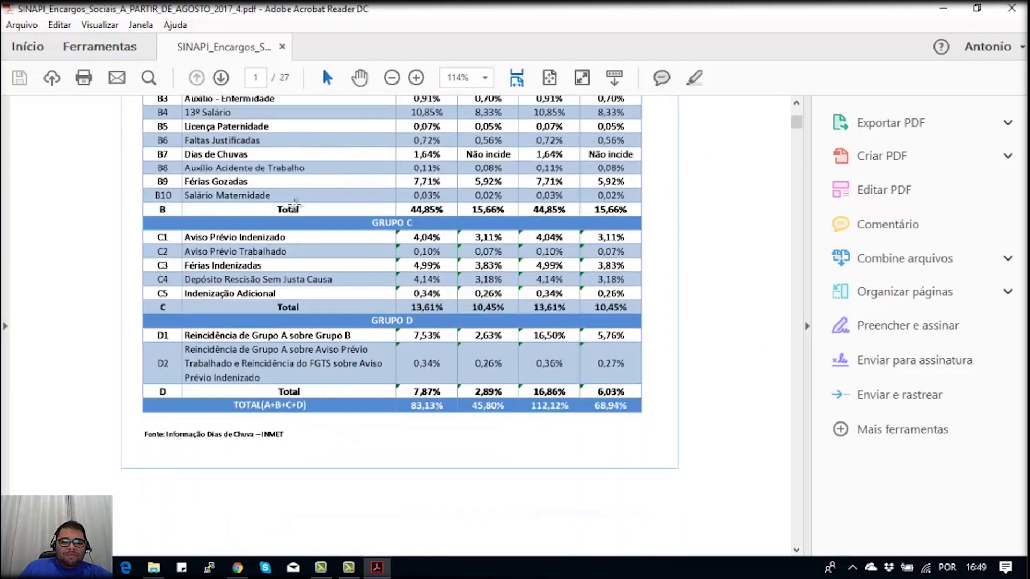
{"action": "scroll", "coordinate": [295, 205], "scroll_direction": "down", "scroll_amount": 15}
{"action": "scroll", "coordinate": [301, 209], "scroll_direction": "down", "scroll_amount": 10}
{"action": "scroll", "coordinate": [340, 217], "scroll_direction": "down", "scroll_amount": 6}
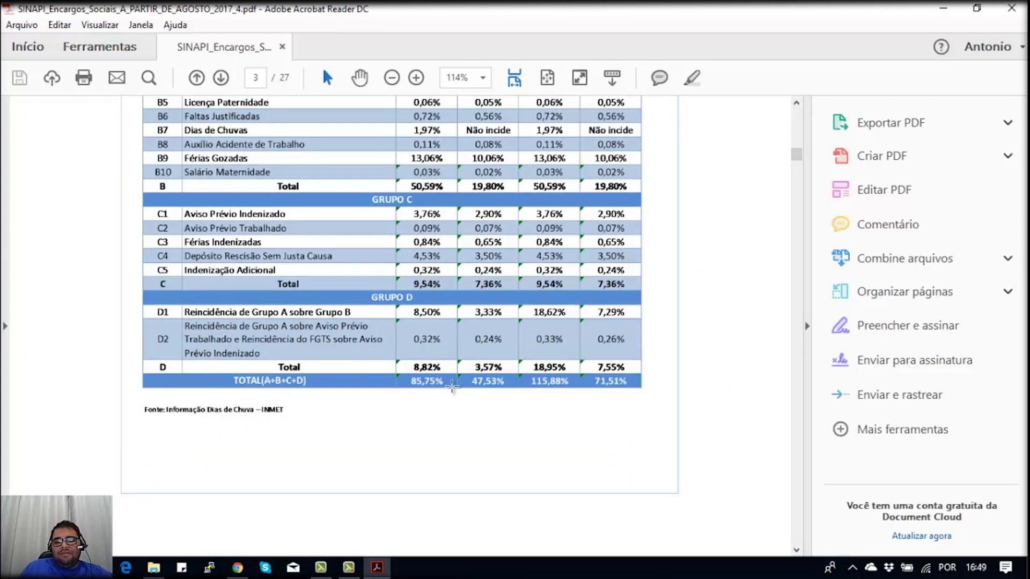
Switch back to OrçaFascio in the browser and save the non-updated inputs without changing their values.
{"action": "left_click", "coordinate": [239, 569]}
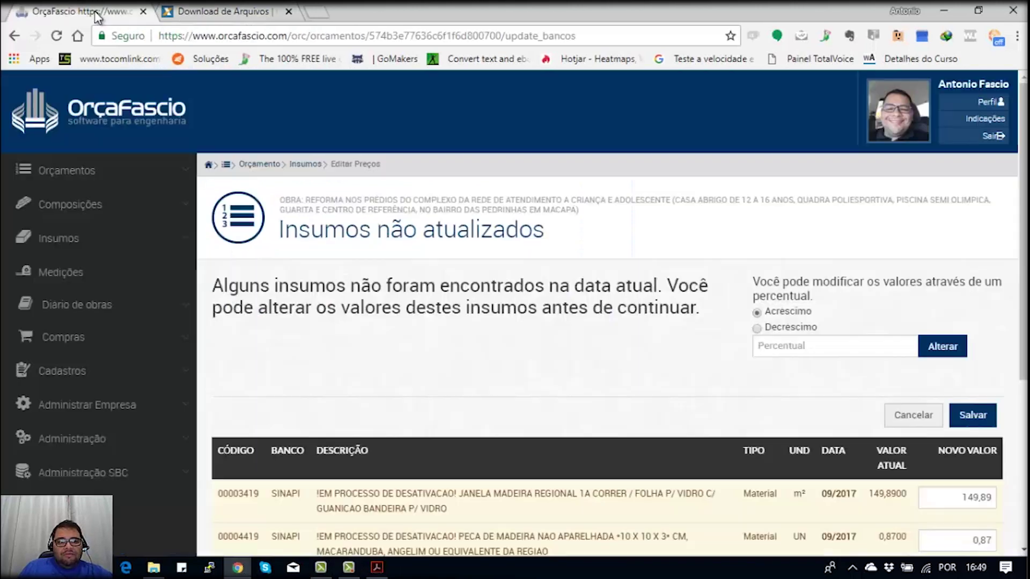
{"action": "left_click", "coordinate": [99, 13]}
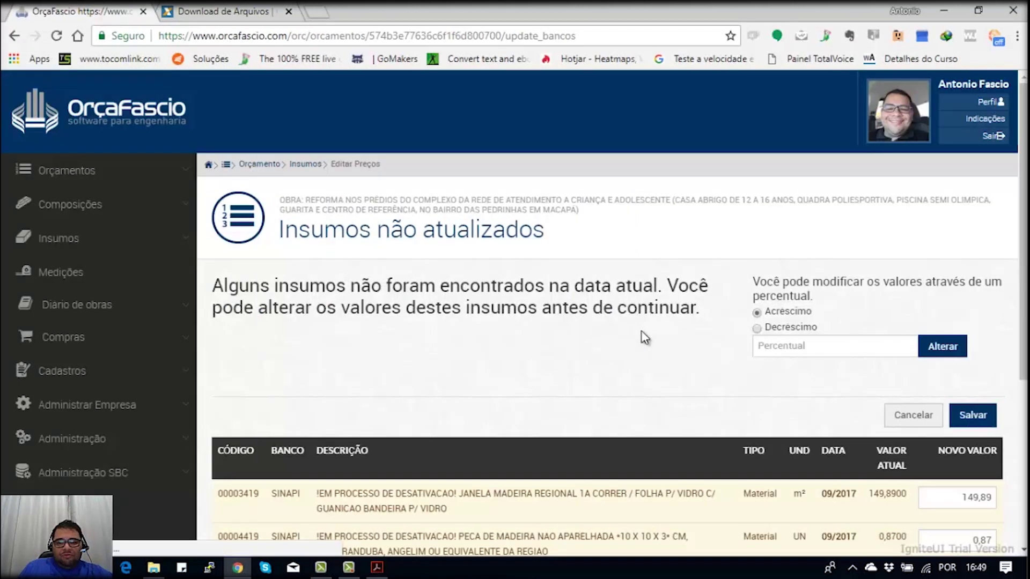
{"action": "left_click", "coordinate": [252, 163]}
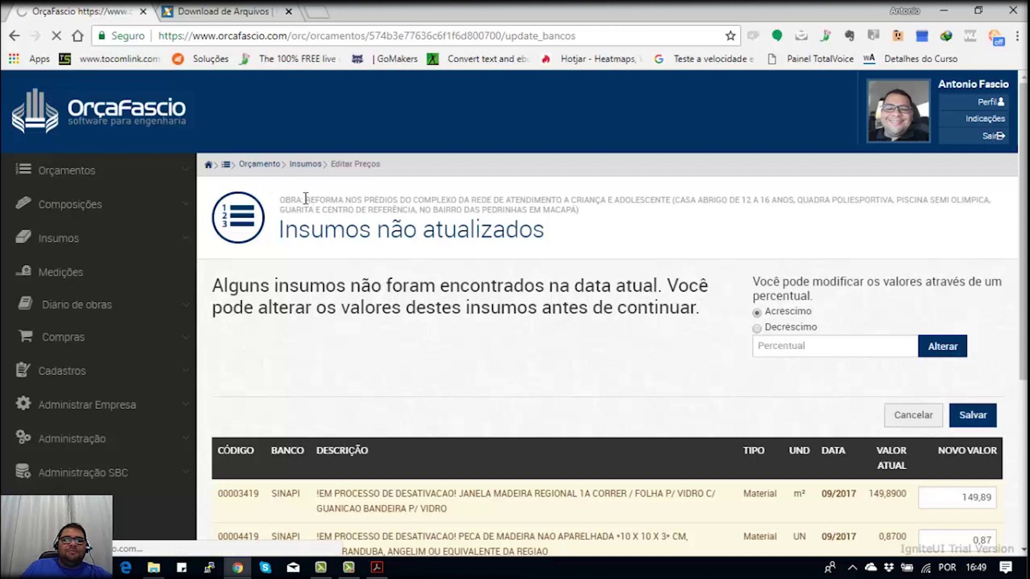
{"action": "left_click", "coordinate": [974, 374]}
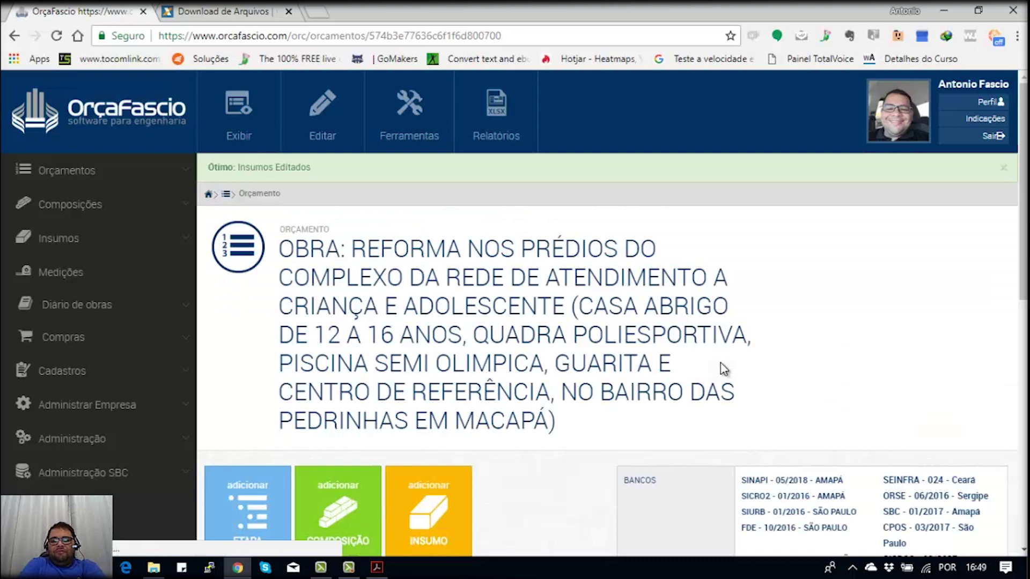
Open the budget's social charges form and set the Horista percentage to 85,75, matching the TOTAL(A+B+C+D) row in the PDF.
{"action": "scroll", "coordinate": [728, 234], "scroll_direction": "down", "scroll_amount": 4}
{"action": "scroll", "coordinate": [728, 234], "scroll_direction": "down", "scroll_amount": 2}
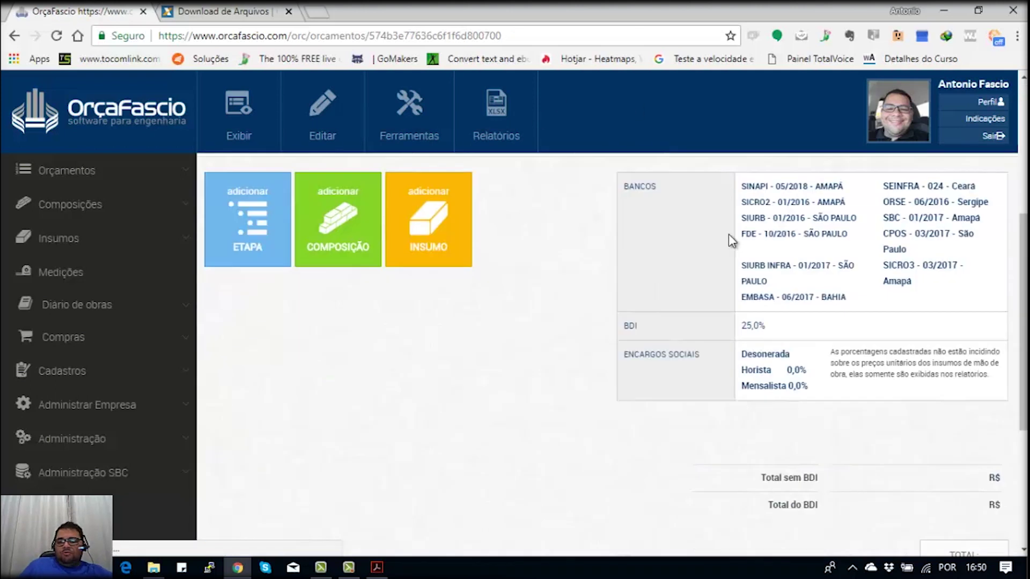
{"action": "left_click", "coordinate": [758, 364]}
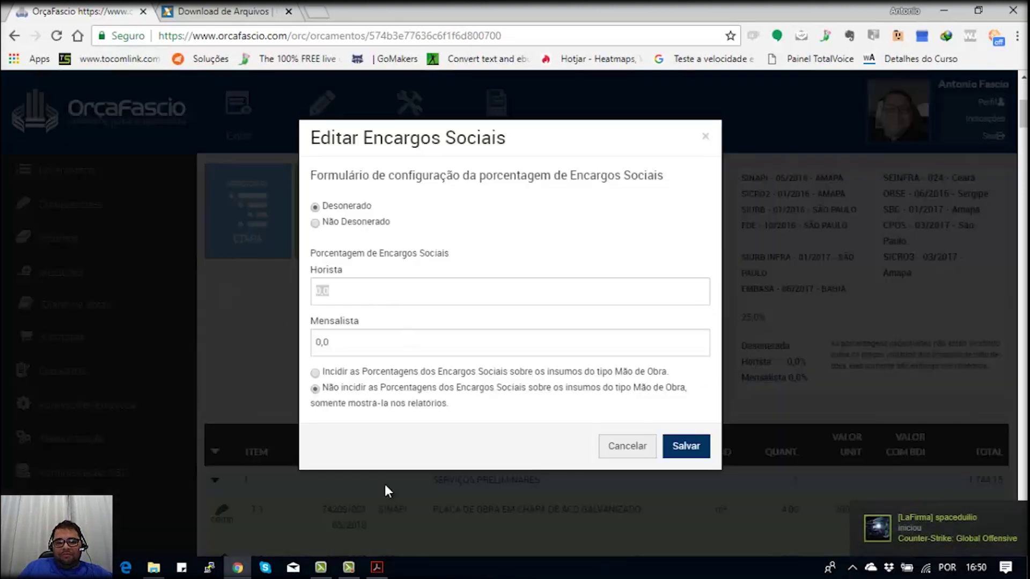
{"action": "left_click", "coordinate": [377, 567]}
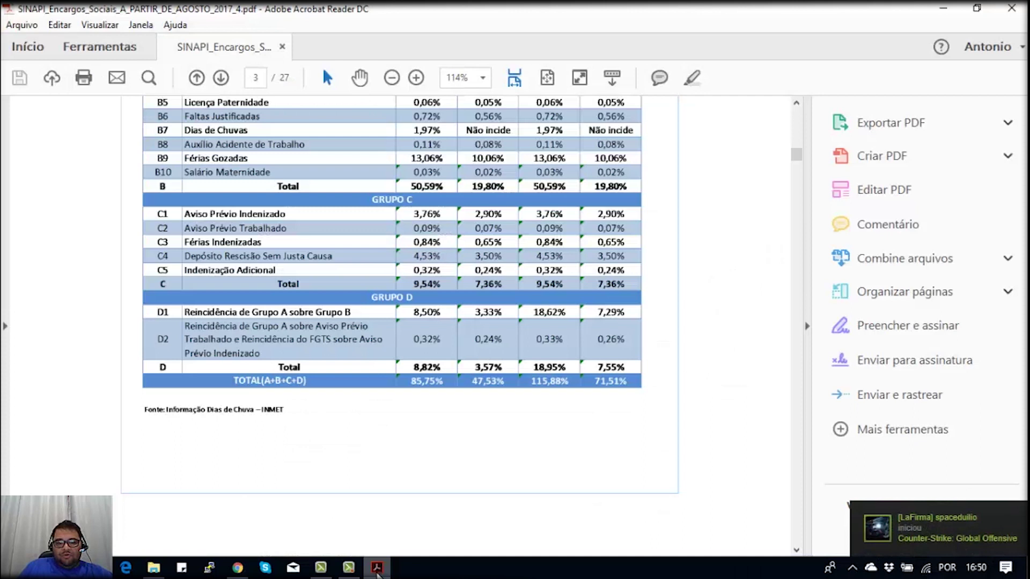
{"action": "left_click", "coordinate": [377, 567]}
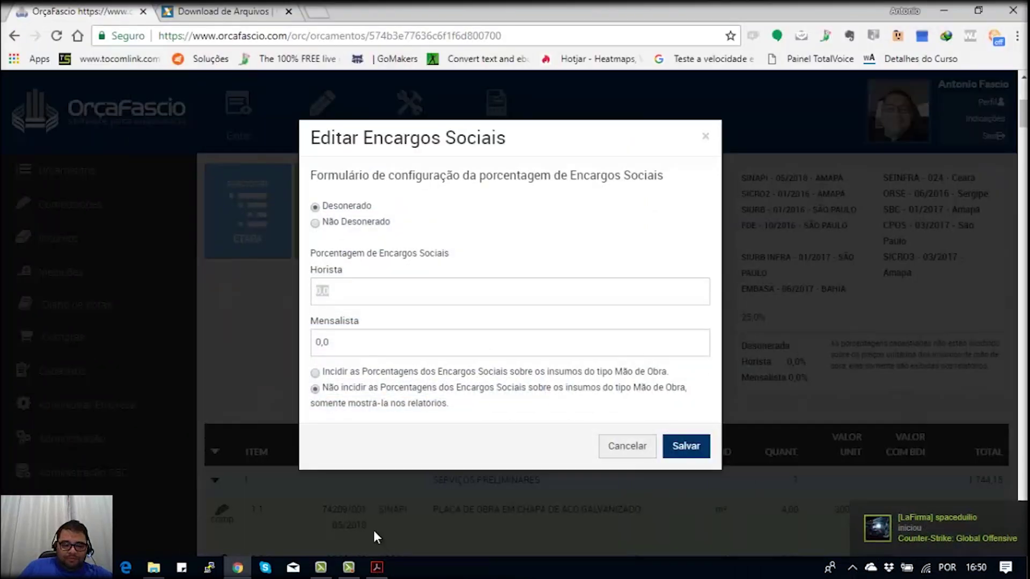
{"action": "type", "text": "85"}
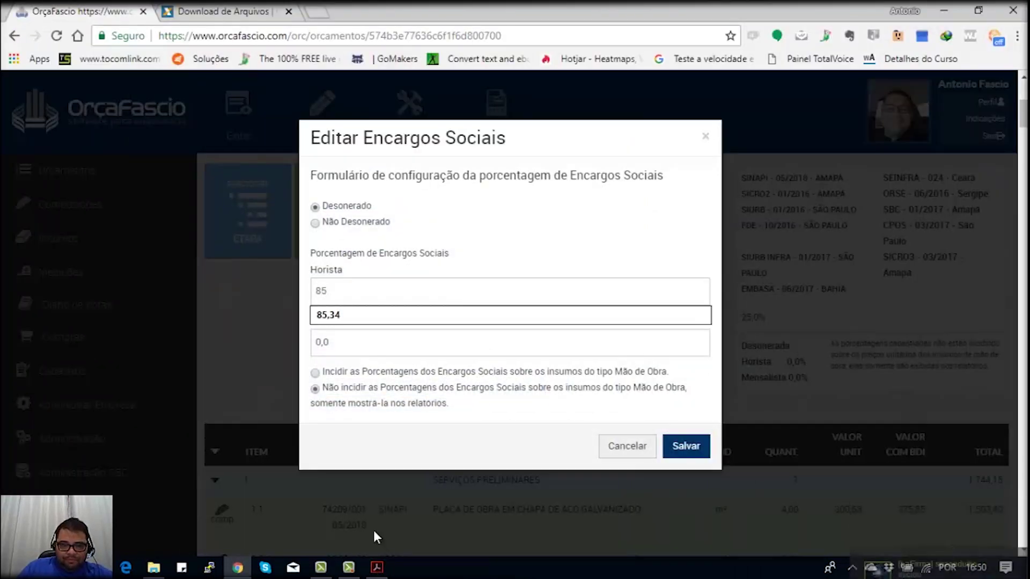
{"action": "type", "text": ",75"}
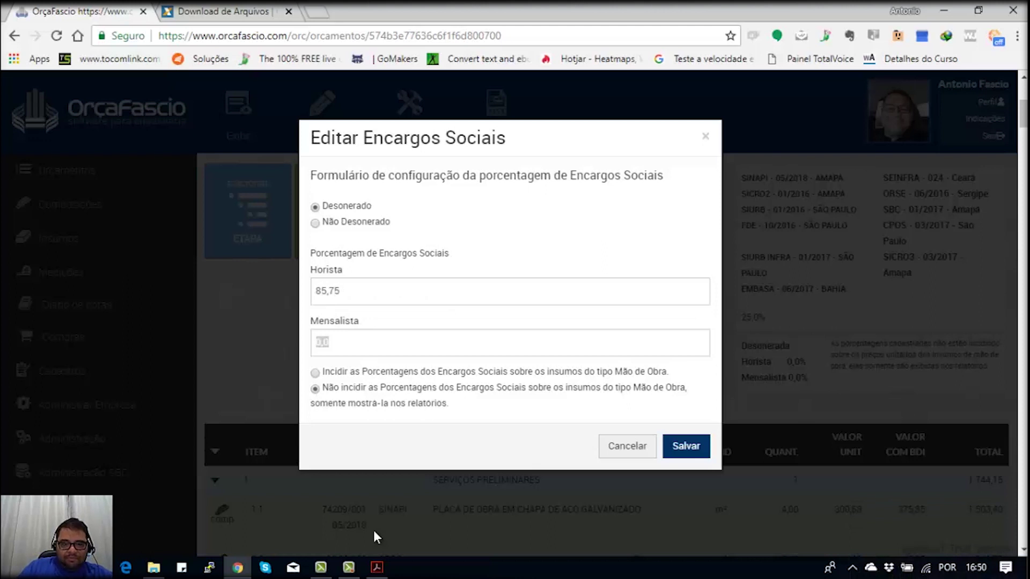
Check the monthly total in the PDF, set the Mensalista percentage to 47,53, and save the social charges.
{"action": "left_click", "coordinate": [382, 568]}
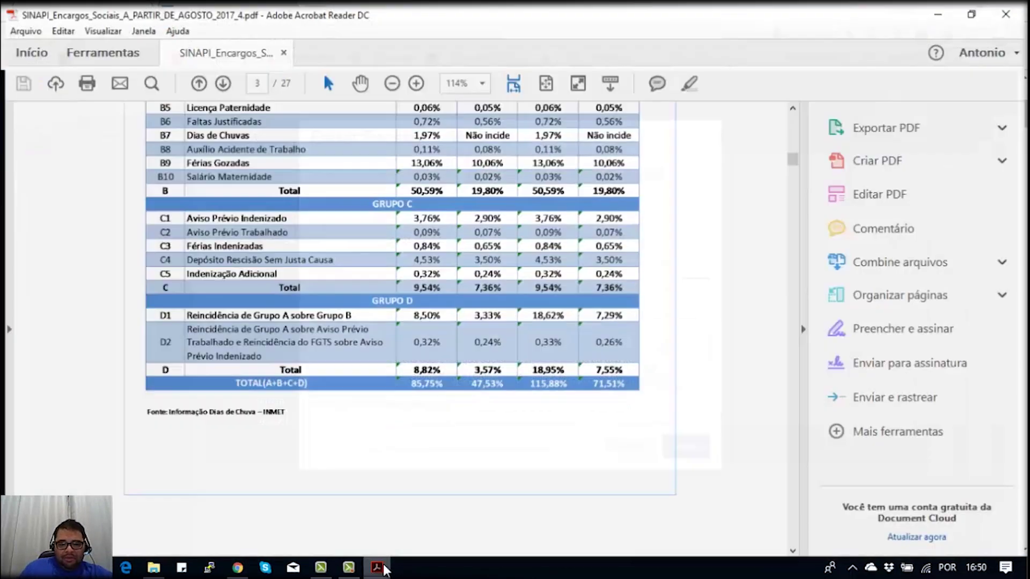
{"action": "left_click", "coordinate": [379, 567]}
{"action": "type", "text": "5,75"}
{"action": "key", "text": "Tab"}
{"action": "type", "text": "47"}
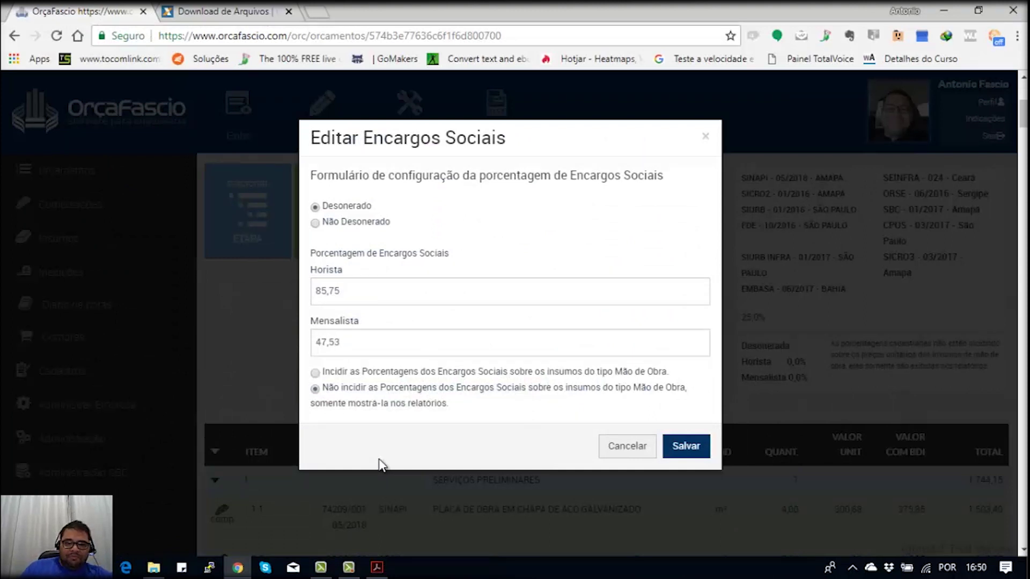
{"action": "left_click", "coordinate": [684, 456]}
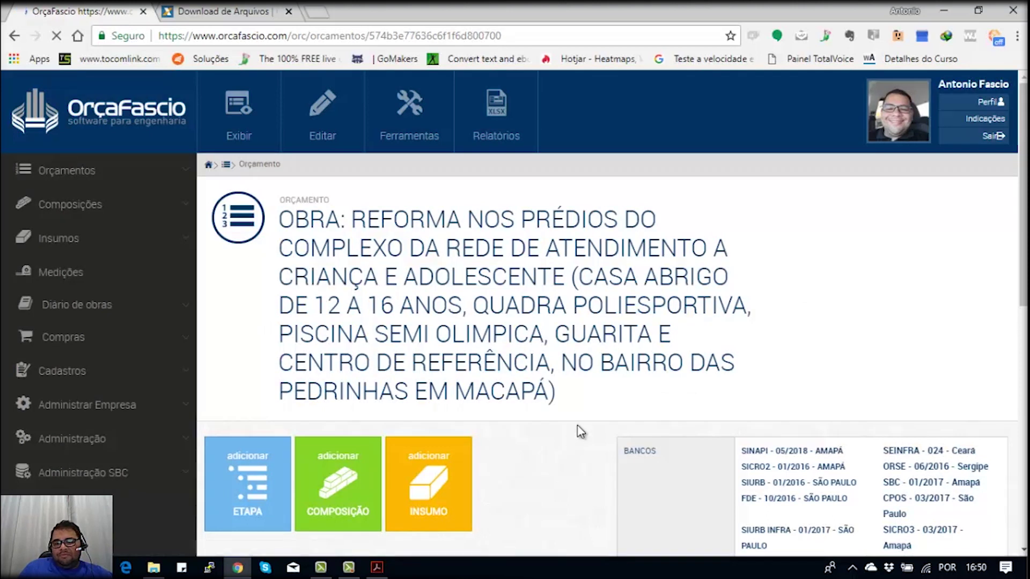
Generate the "Composições Analíticas com Preço Unitário" report with the preselected bases and open it in Excel.
{"action": "scroll", "coordinate": [566, 419], "scroll_direction": "down", "scroll_amount": 5}
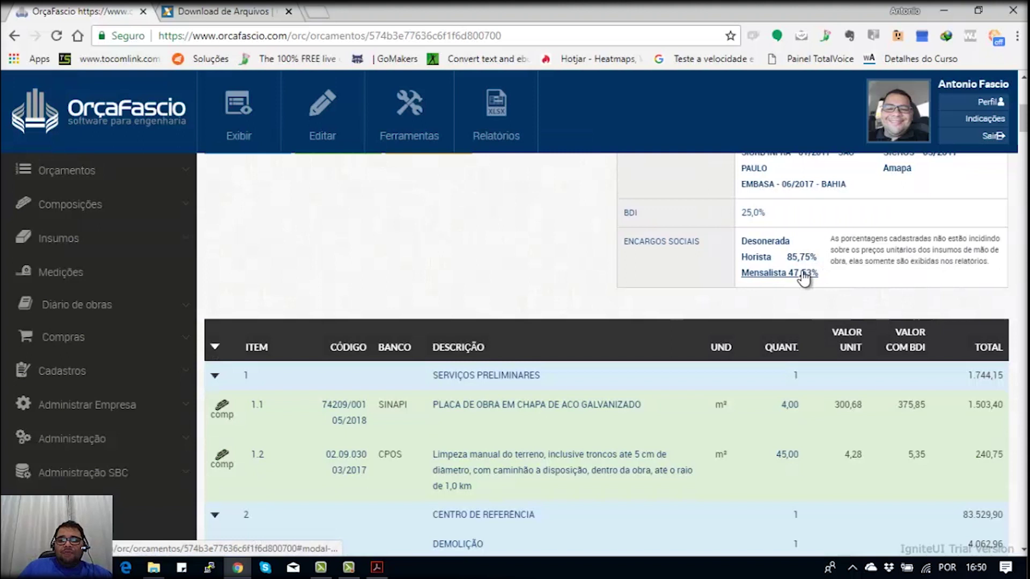
{"action": "left_click", "coordinate": [492, 136]}
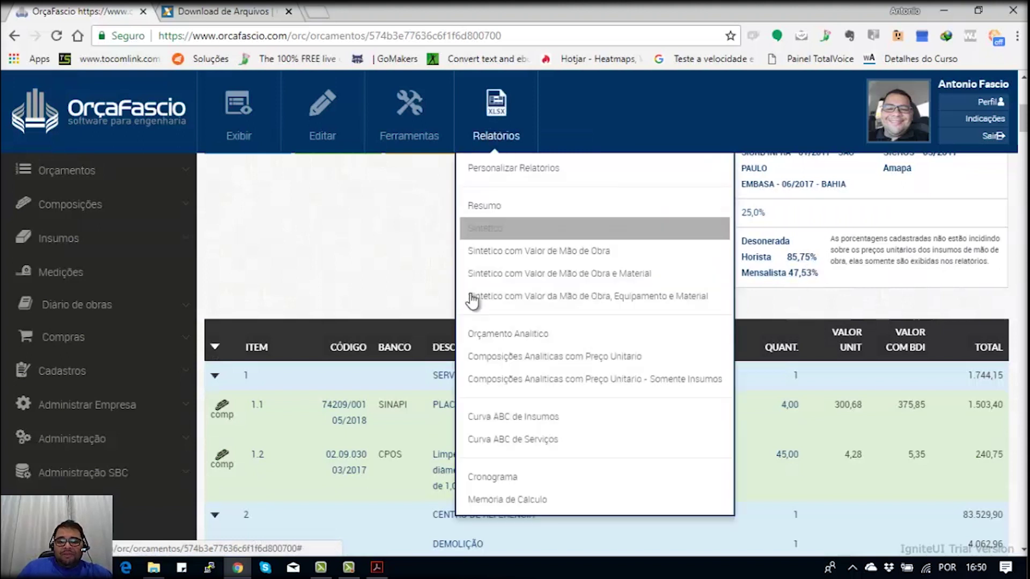
{"action": "left_click", "coordinate": [509, 382]}
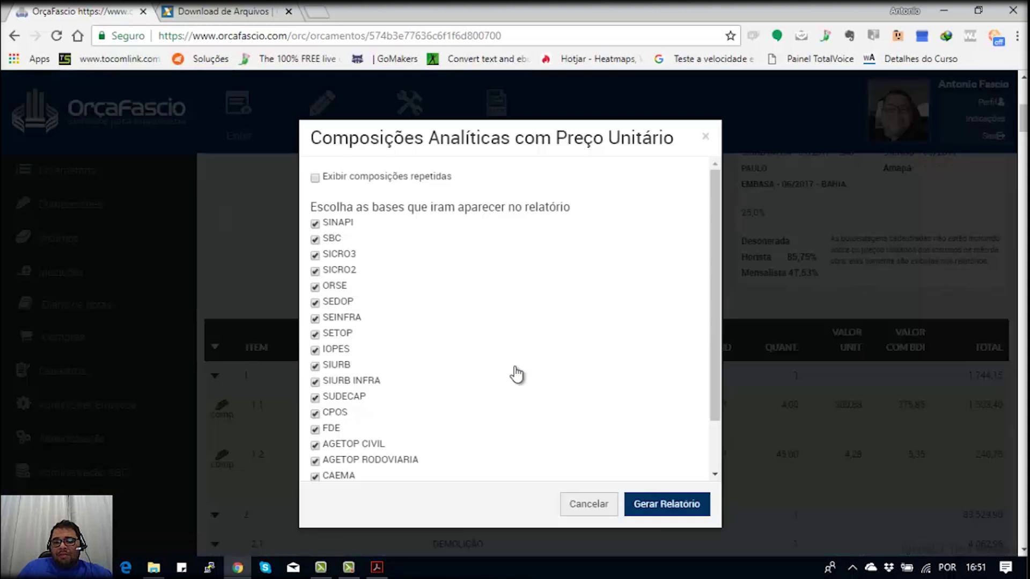
{"action": "left_click", "coordinate": [652, 505]}
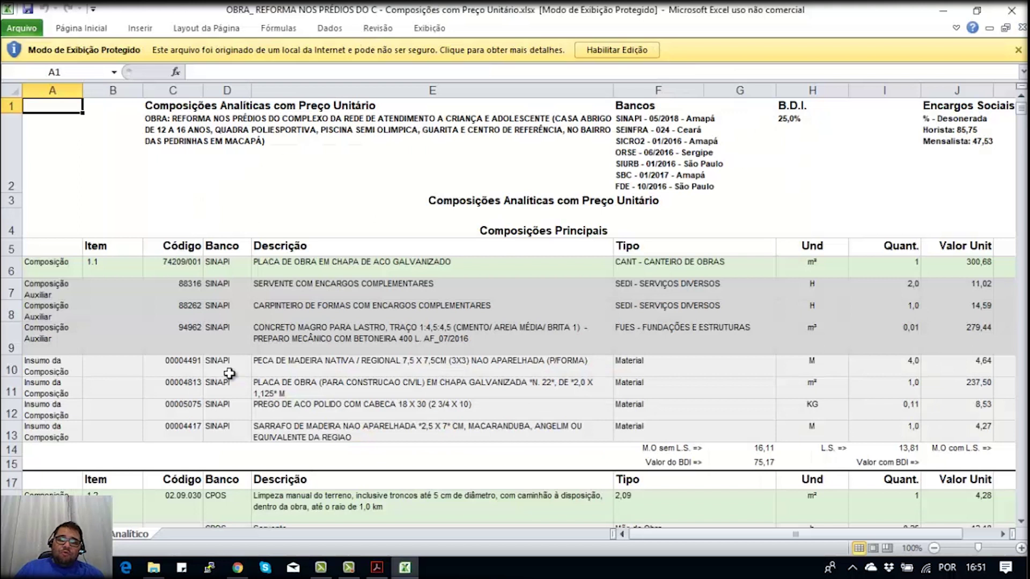
Examine the M.O sem L.S., L.S. and M.O com L.S. values in row 14 for composition 1.1.
{"action": "left_click", "coordinate": [766, 452]}
{"action": "key", "text": "Right"}
{"action": "key", "text": "Right"}
{"action": "key", "text": "Left"}
{"action": "key", "text": "Left"}
{"action": "key", "text": "Right"}
{"action": "key", "text": "Left"}
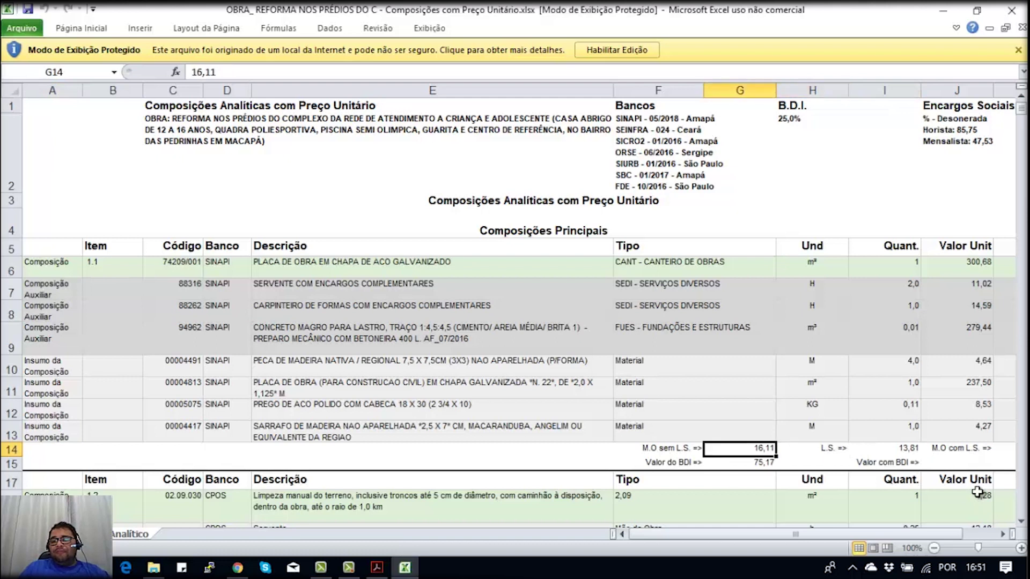
{"action": "key", "text": "Right"}
{"action": "key", "text": "Right"}
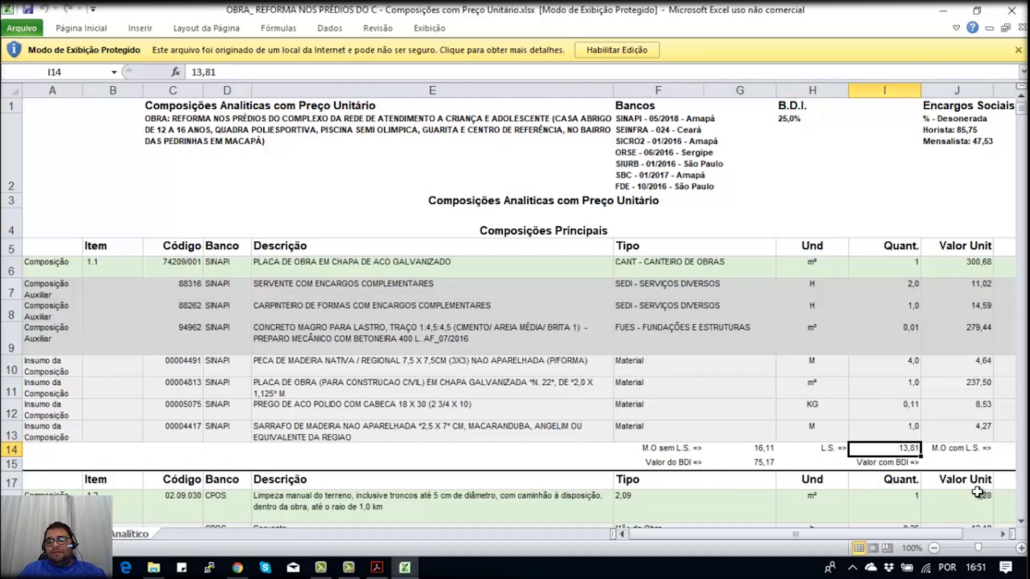
{"action": "key", "text": "Right"}
{"action": "key", "text": "Right"}
{"action": "key", "text": "Right"}
{"action": "key", "text": "Left"}
{"action": "key", "text": "Left"}
{"action": "key", "text": "Left"}
{"action": "key", "text": "Left"}
Examine the same labour and social charge values in row 22 for composition 1.2, and close the workbook and the report dialog.
{"action": "key", "text": "Down"}
{"action": "key", "text": "Down"}
{"action": "key", "text": "Down"}
{"action": "key", "text": "Down"}
{"action": "key", "text": "Down"}
{"action": "key", "text": "Down"}
{"action": "key", "text": "Down"}
{"action": "key", "text": "Down"}
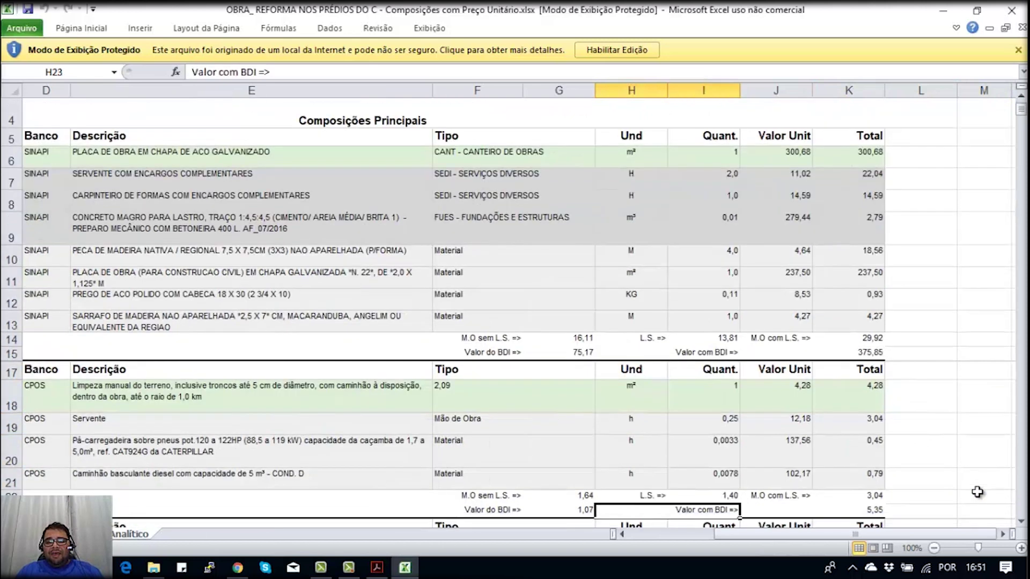
{"action": "key", "text": "Up"}
{"action": "key", "text": "Left"}
{"action": "key", "text": "Right"}
{"action": "key", "text": "Right"}
{"action": "key", "text": "Right"}
{"action": "key", "text": "Right"}
{"action": "key", "text": "Left"}
{"action": "key", "text": "Left"}
{"action": "key", "text": "Left"}
{"action": "key", "text": "Left"}
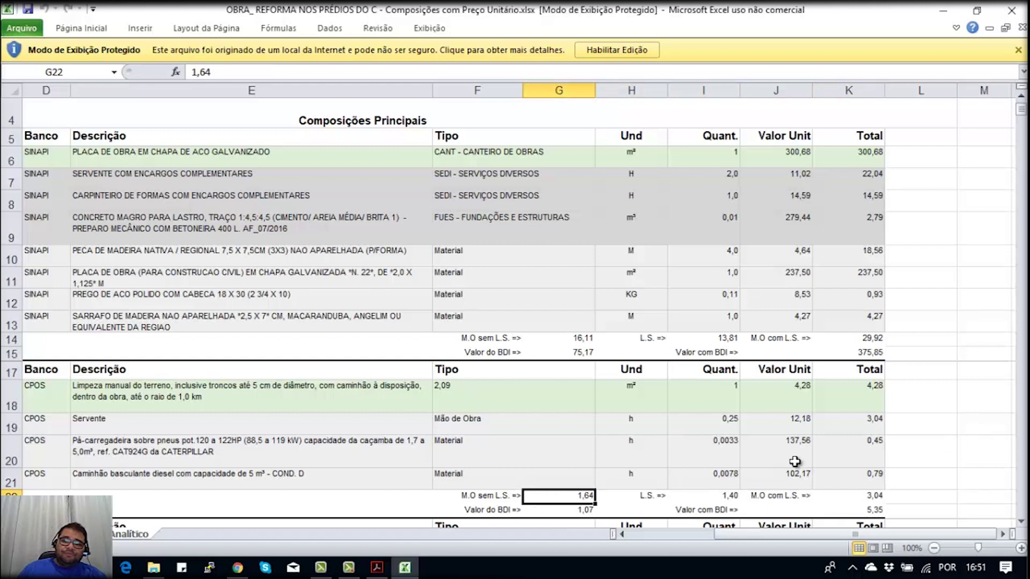
{"action": "left_click", "coordinate": [1011, 11]}
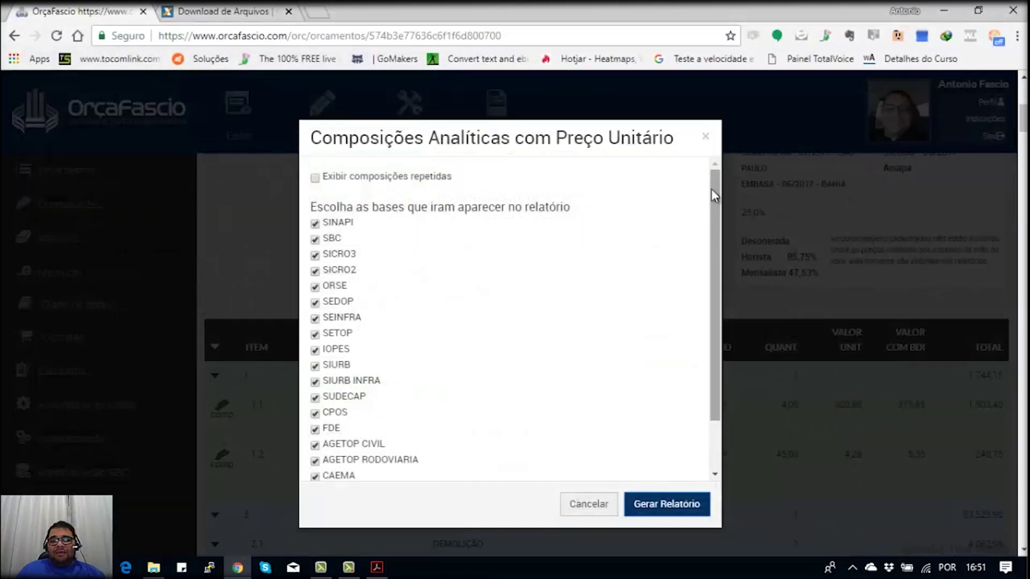
{"action": "left_click", "coordinate": [705, 137]}
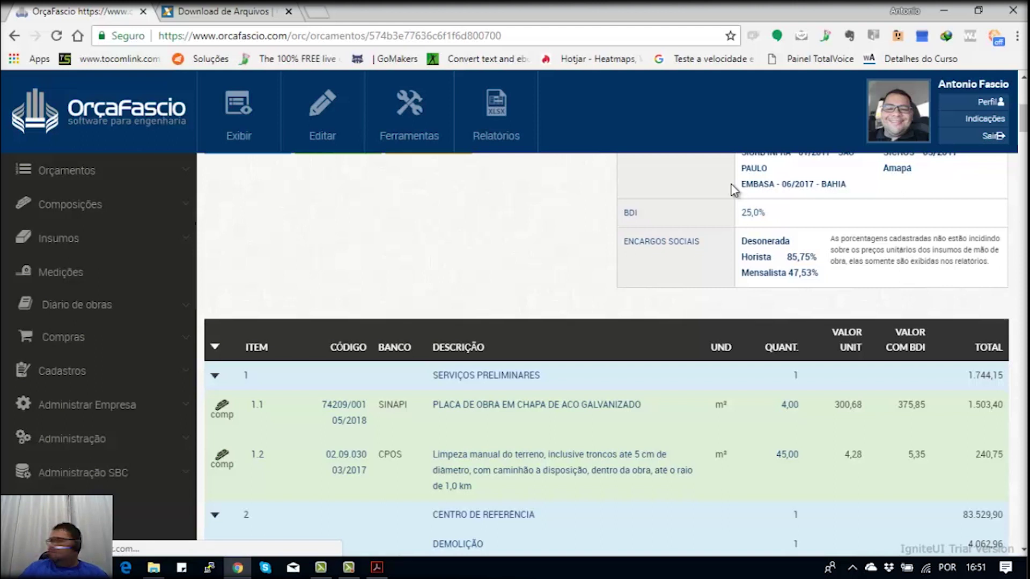
Go to the budget's Lista de Insumos and open the unit prices of the Mão de Obra inputs for editing.
{"action": "left_click", "coordinate": [238, 106]}
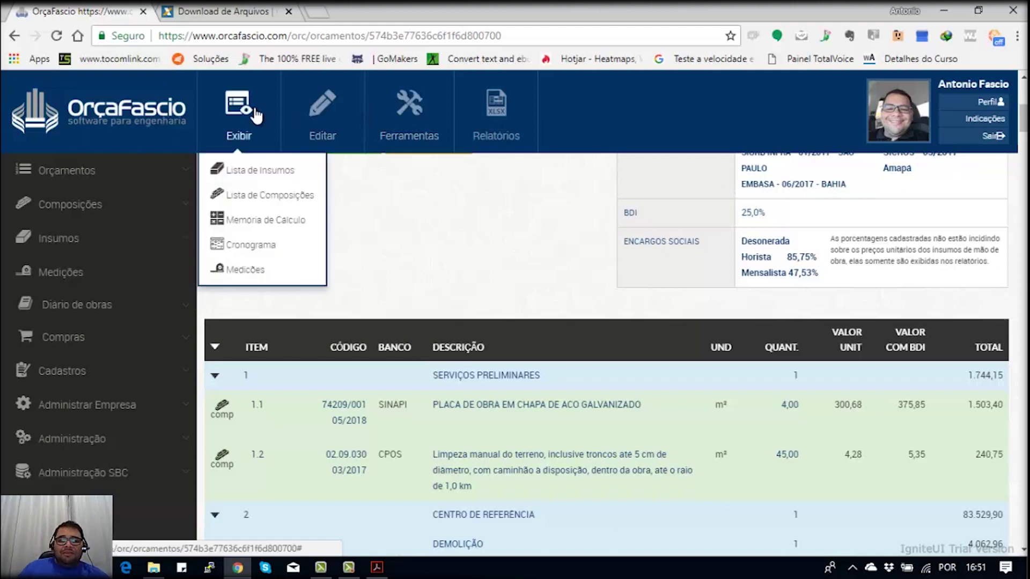
{"action": "left_click", "coordinate": [250, 170]}
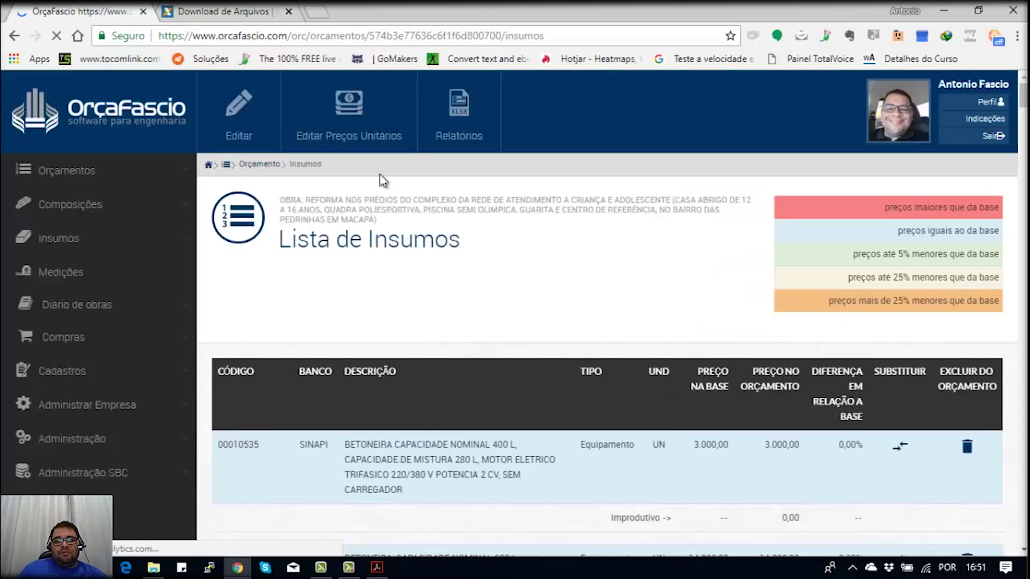
{"action": "left_click", "coordinate": [379, 139]}
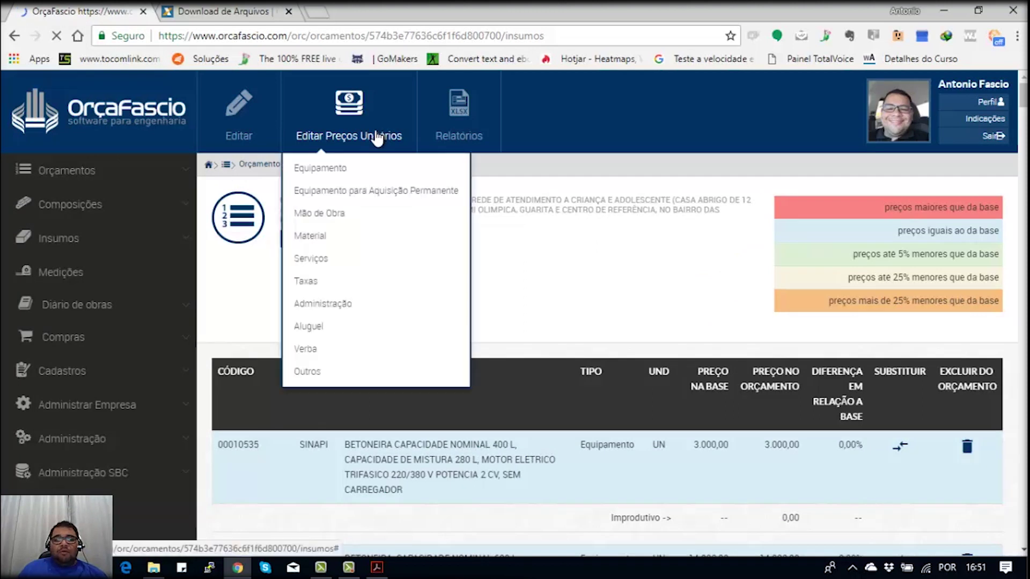
{"action": "left_click", "coordinate": [334, 214]}
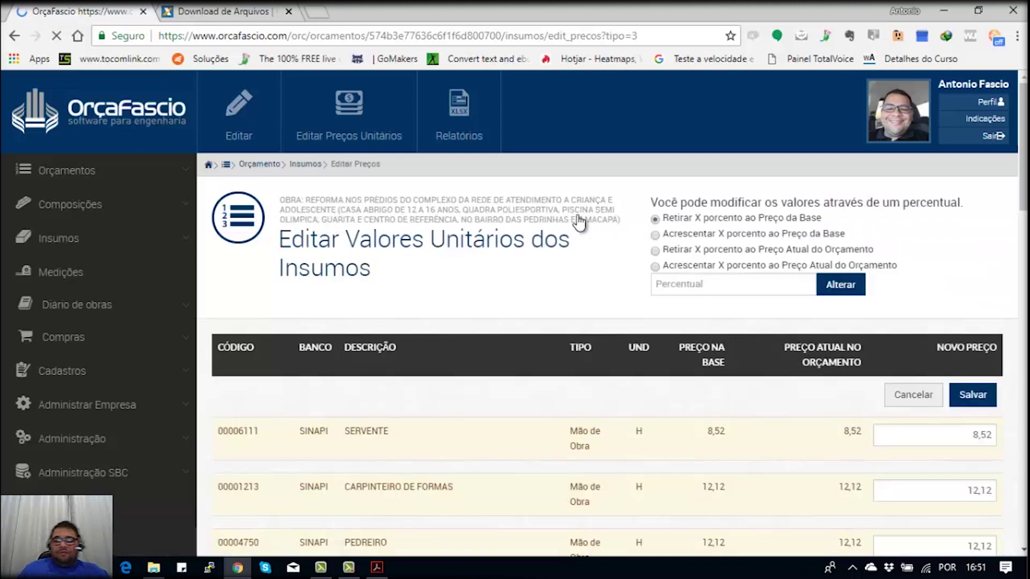
Review the base and budget prices of all Mão de Obra inputs and save the list without changing any price.
{"action": "scroll", "coordinate": [846, 395], "scroll_direction": "down", "scroll_amount": 1}
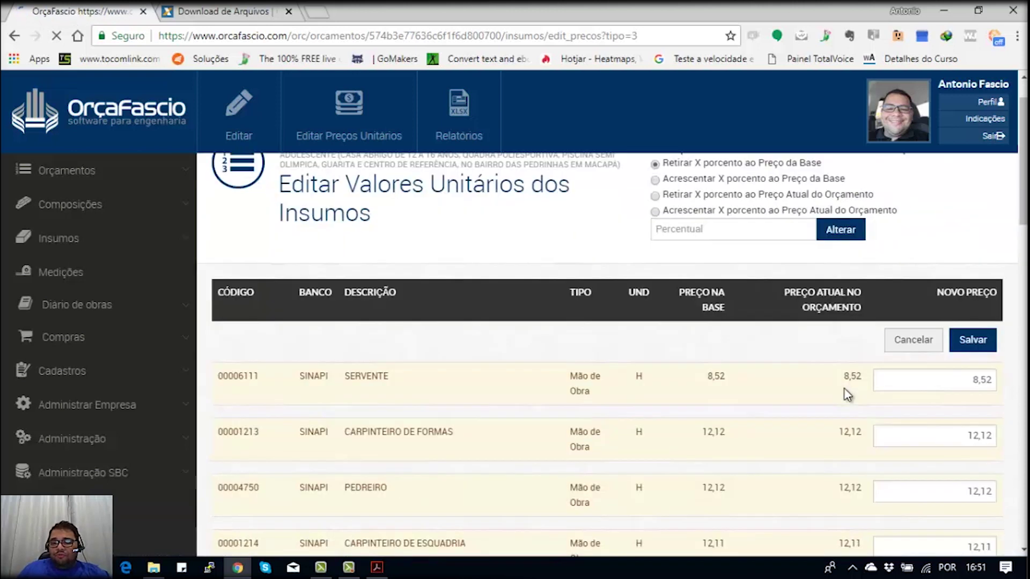
{"action": "scroll", "coordinate": [846, 394], "scroll_direction": "down", "scroll_amount": 14}
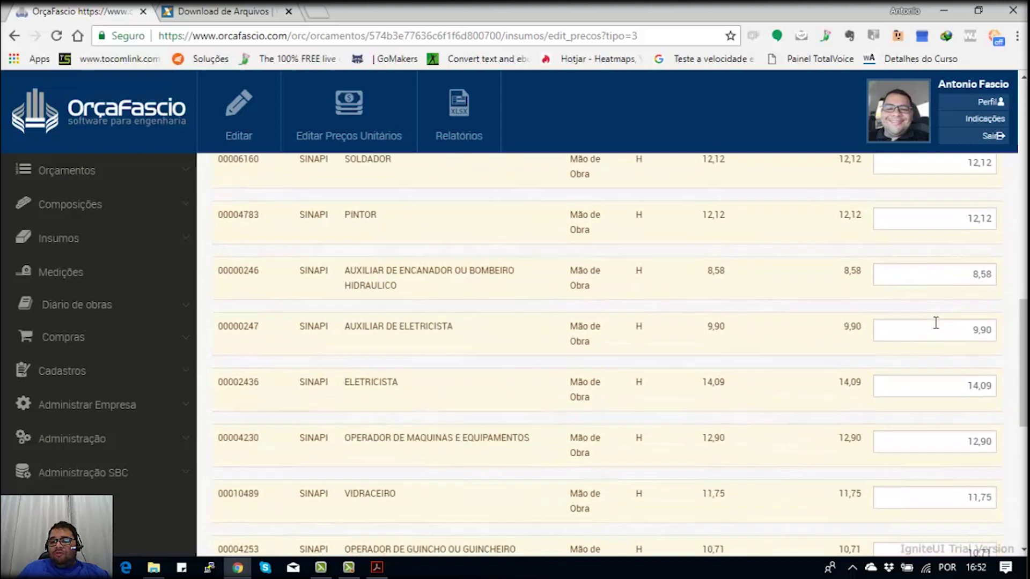
{"action": "scroll", "coordinate": [936, 322], "scroll_direction": "down", "scroll_amount": 8}
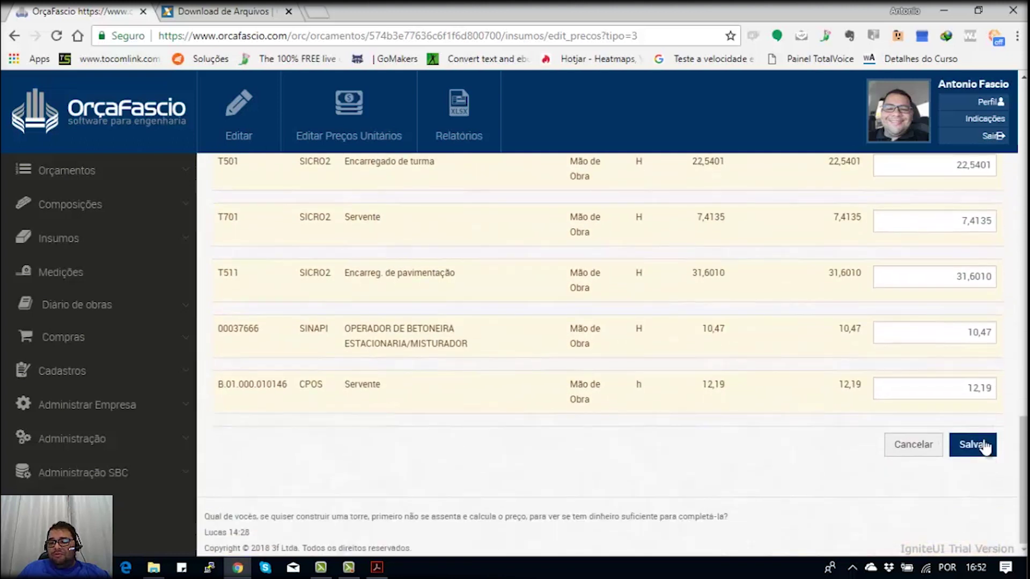
{"action": "scroll", "coordinate": [931, 368], "scroll_direction": "up", "scroll_amount": 20}
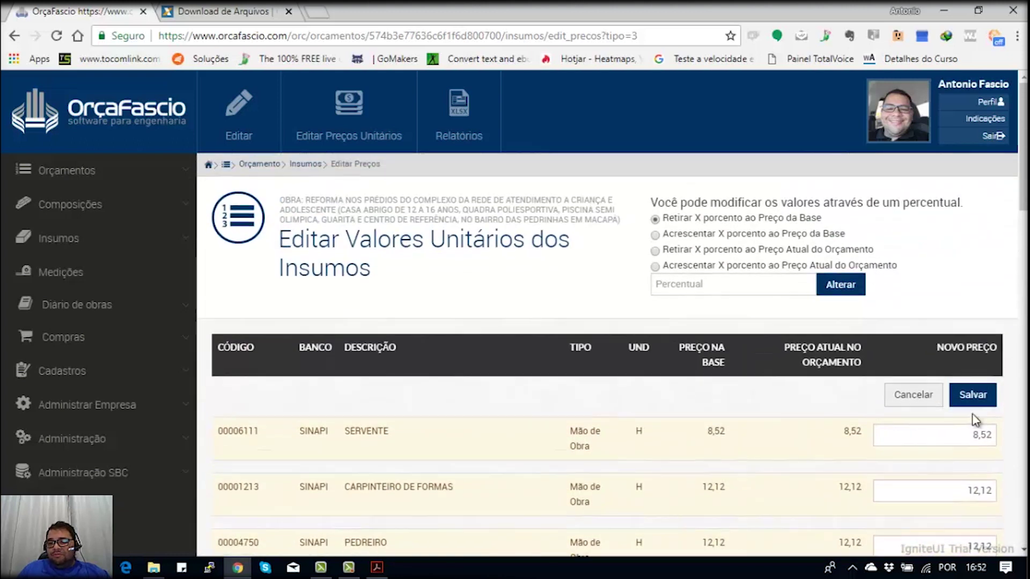
{"action": "scroll", "coordinate": [972, 415], "scroll_direction": "down", "scroll_amount": 1}
{"action": "left_click", "coordinate": [972, 320]}
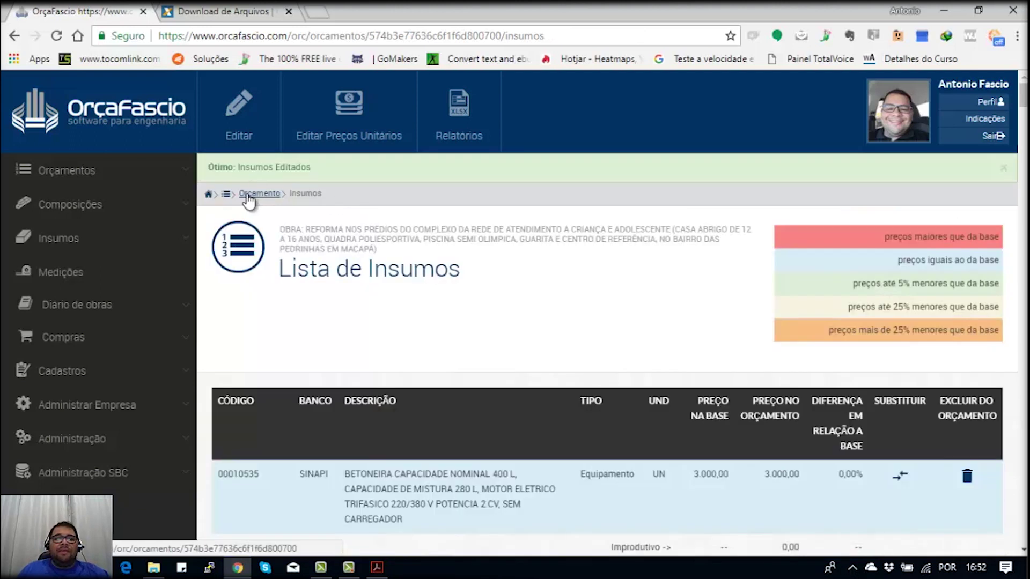
Return to the budget, reopen its social charges form, and keep the option not to apply the percentages to Mão de Obra inputs.
{"action": "left_click", "coordinate": [248, 195]}
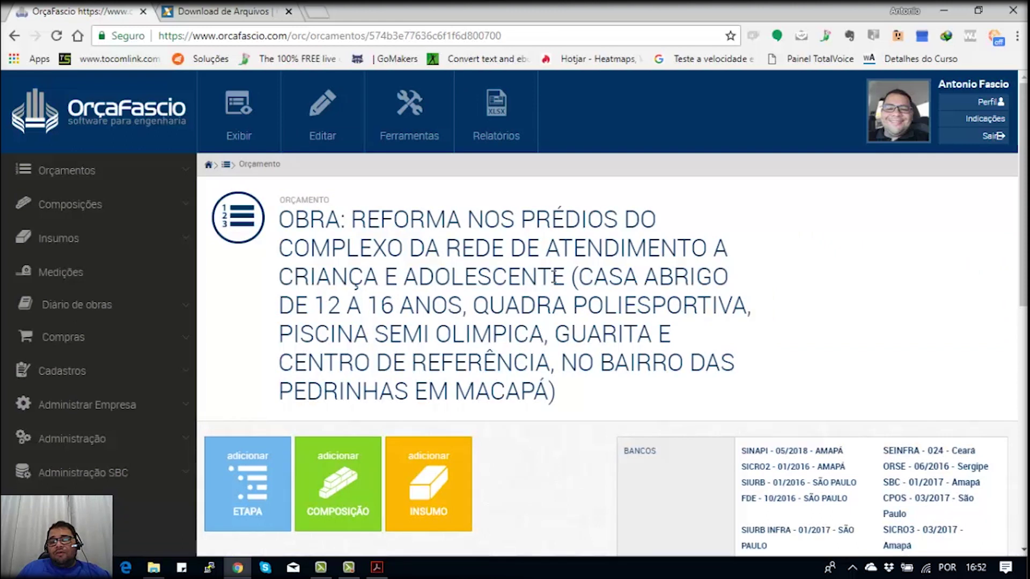
{"action": "scroll", "coordinate": [647, 335], "scroll_direction": "down", "scroll_amount": 10}
{"action": "scroll", "coordinate": [647, 336], "scroll_direction": "up", "scroll_amount": 3}
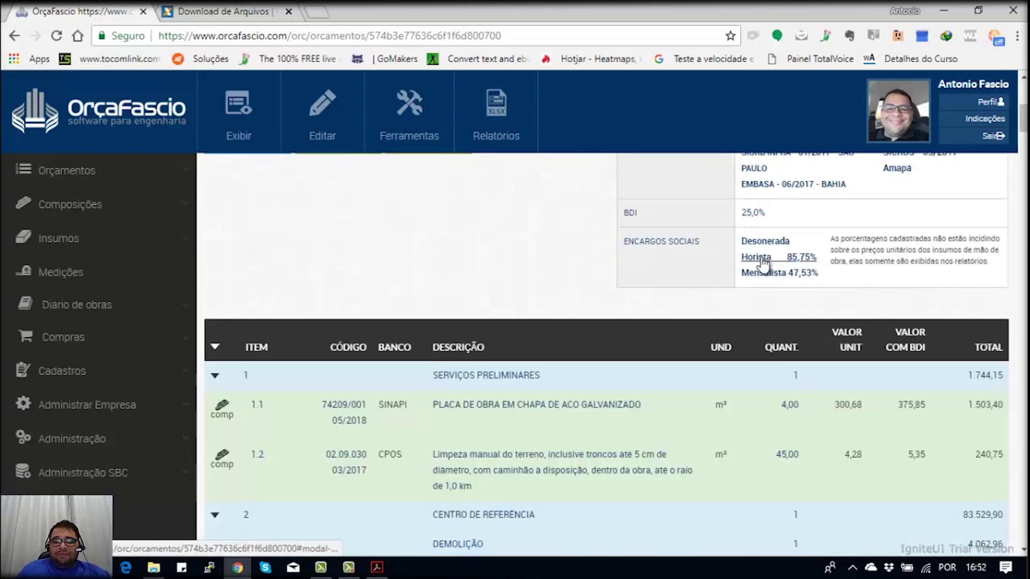
{"action": "left_click", "coordinate": [761, 260]}
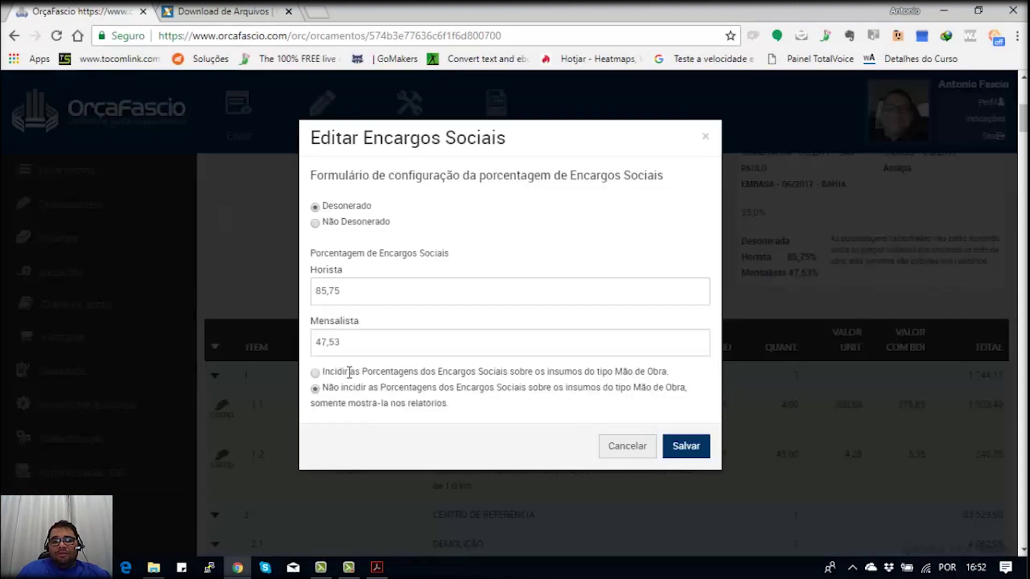
{"action": "left_click", "coordinate": [315, 387]}
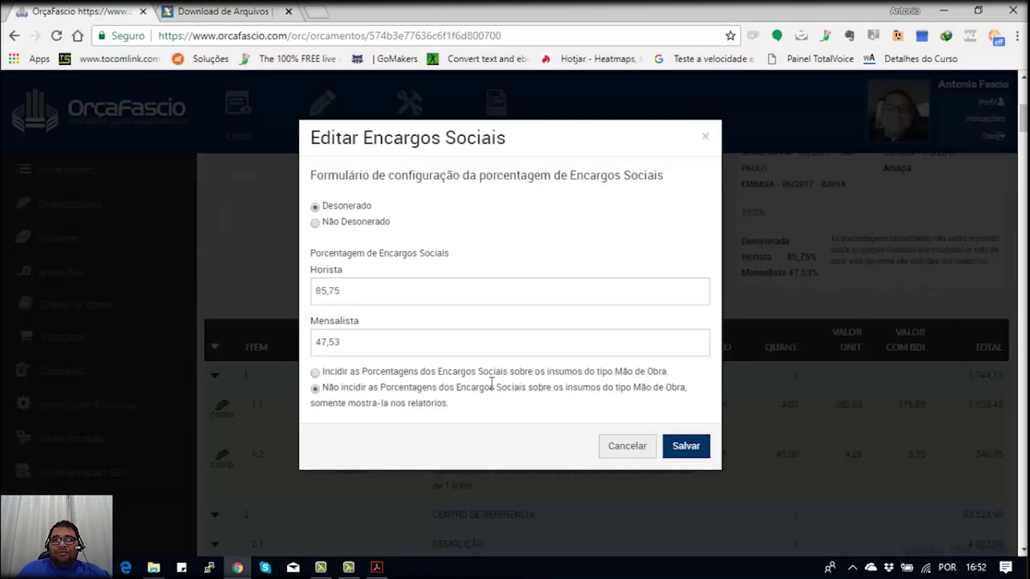